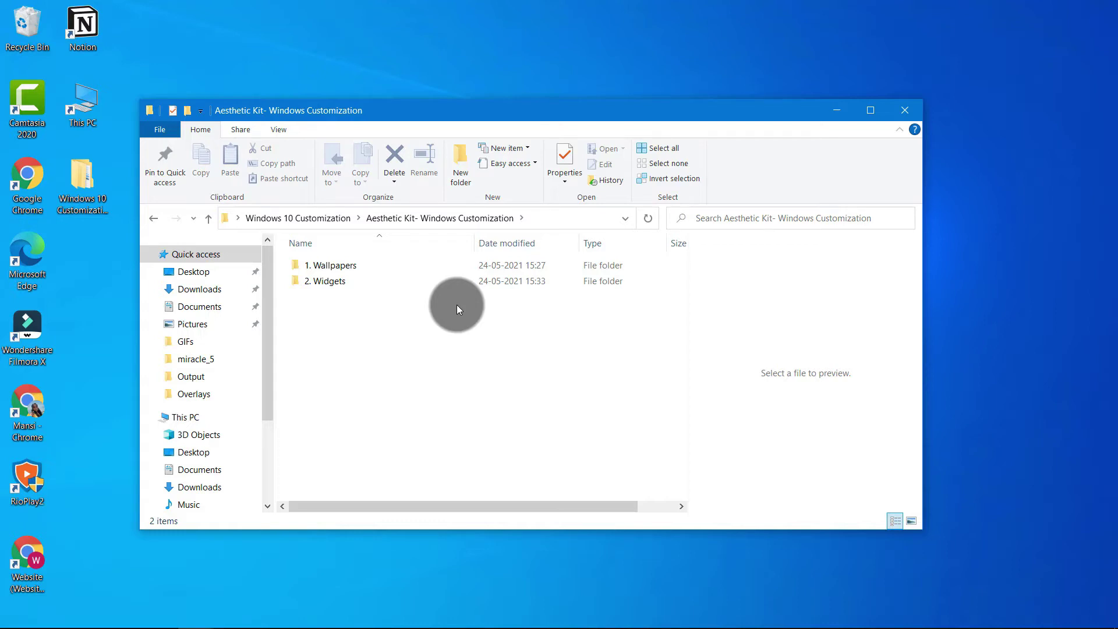
Open the 1. Wallpapers folder, then set the lock screen background type to Picture in the desktop's personalization settings
{"action": "double_click", "coordinate": [441, 263]}
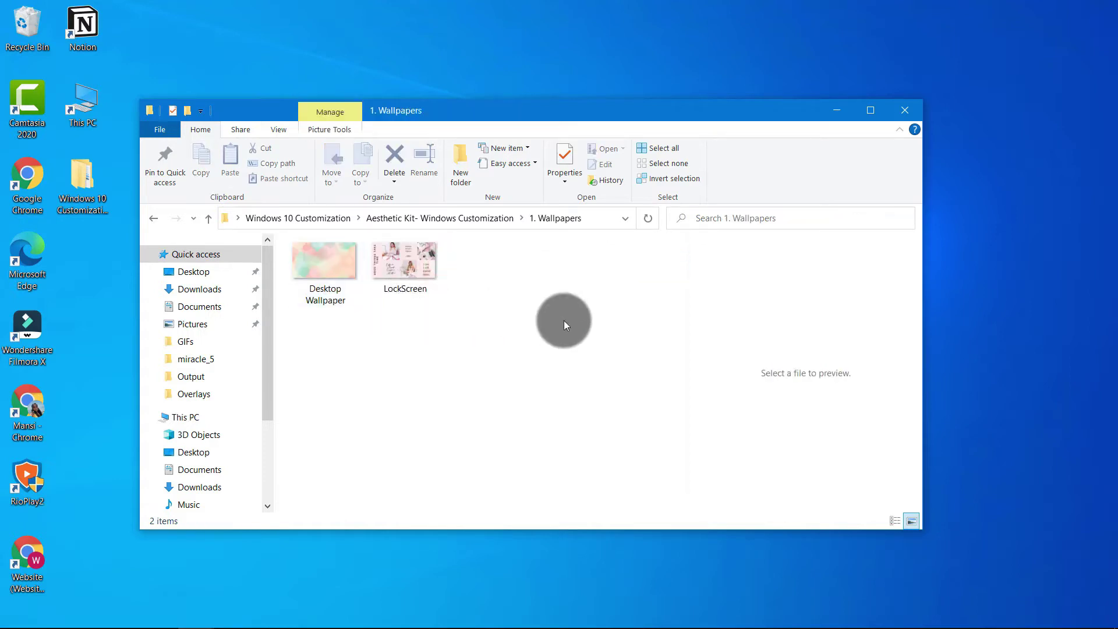
{"action": "right_click", "coordinate": [659, 54]}
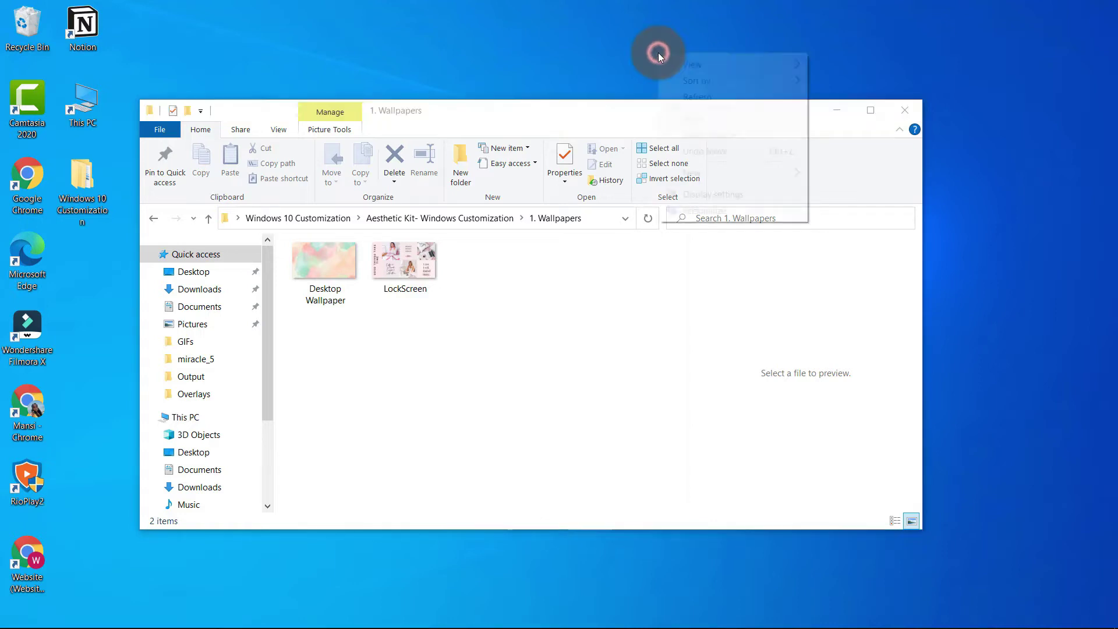
{"action": "mouse_move", "coordinate": [658, 55]}
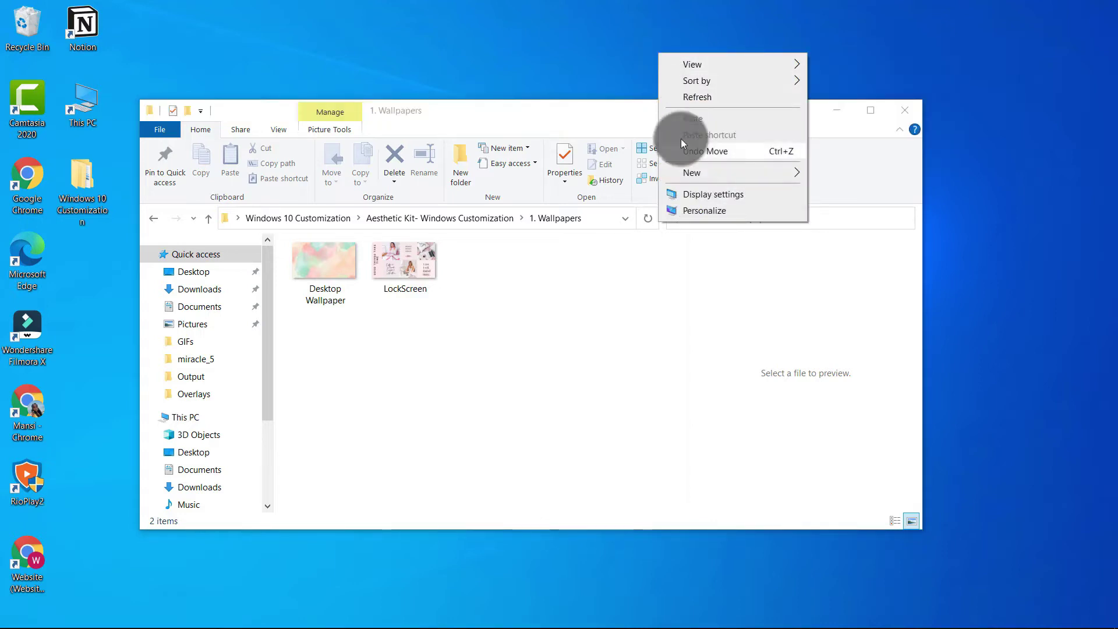
{"action": "left_click", "coordinate": [699, 207]}
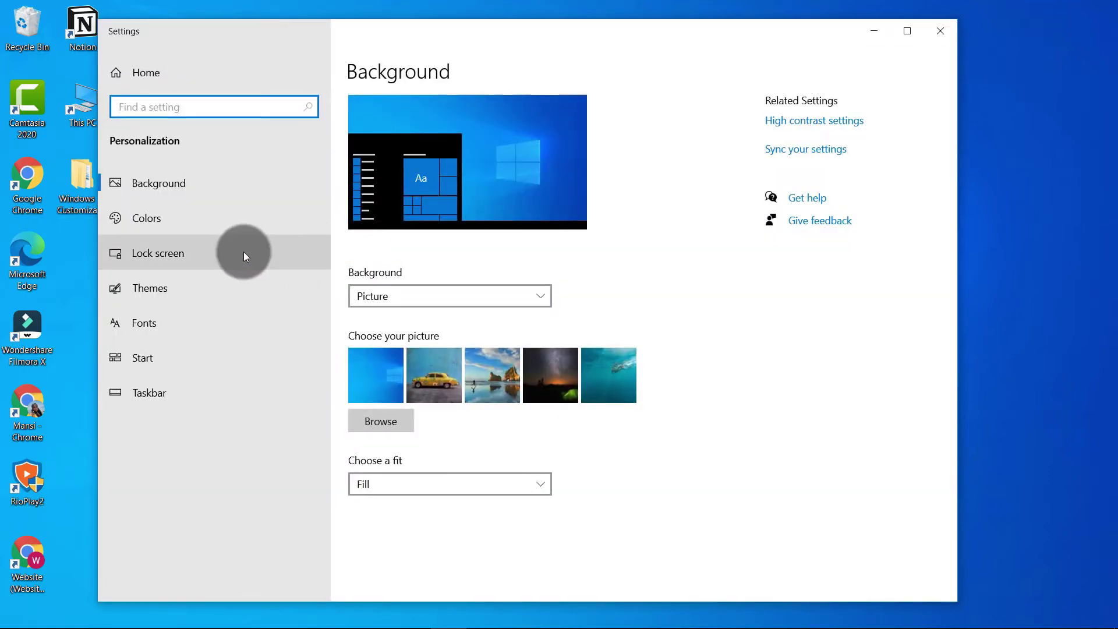
{"action": "left_click", "coordinate": [175, 256]}
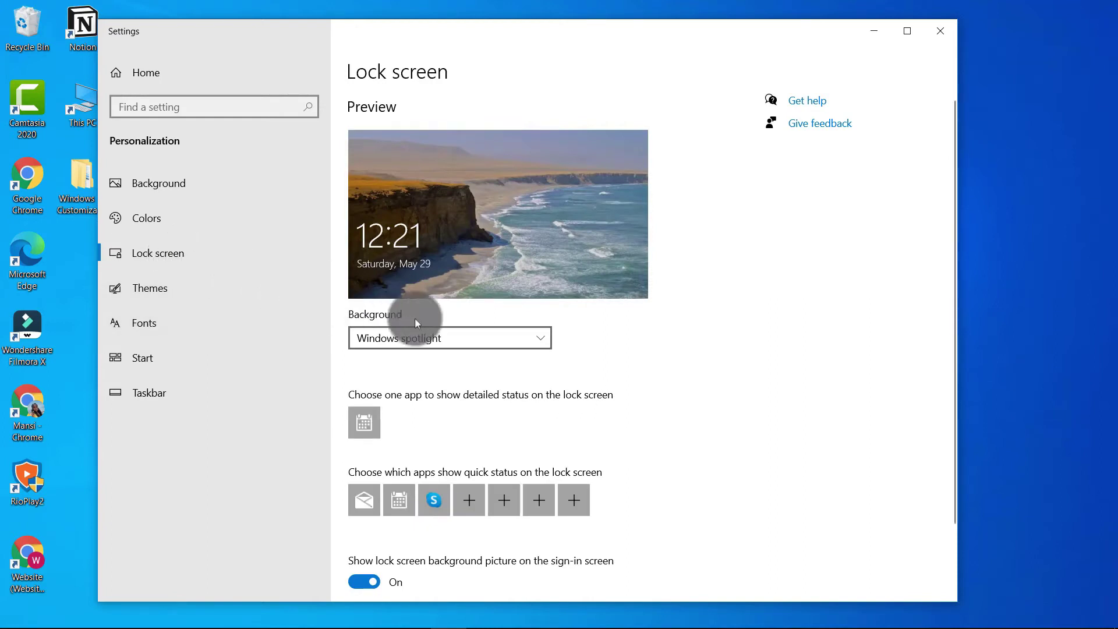
{"action": "left_click", "coordinate": [483, 338]}
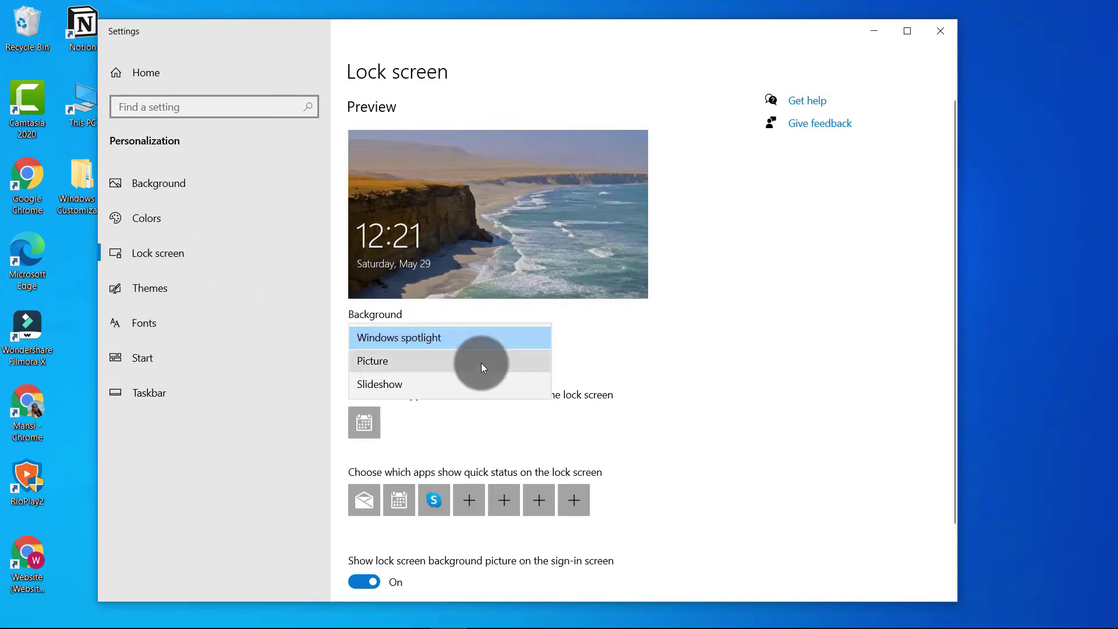
{"action": "left_click", "coordinate": [481, 362]}
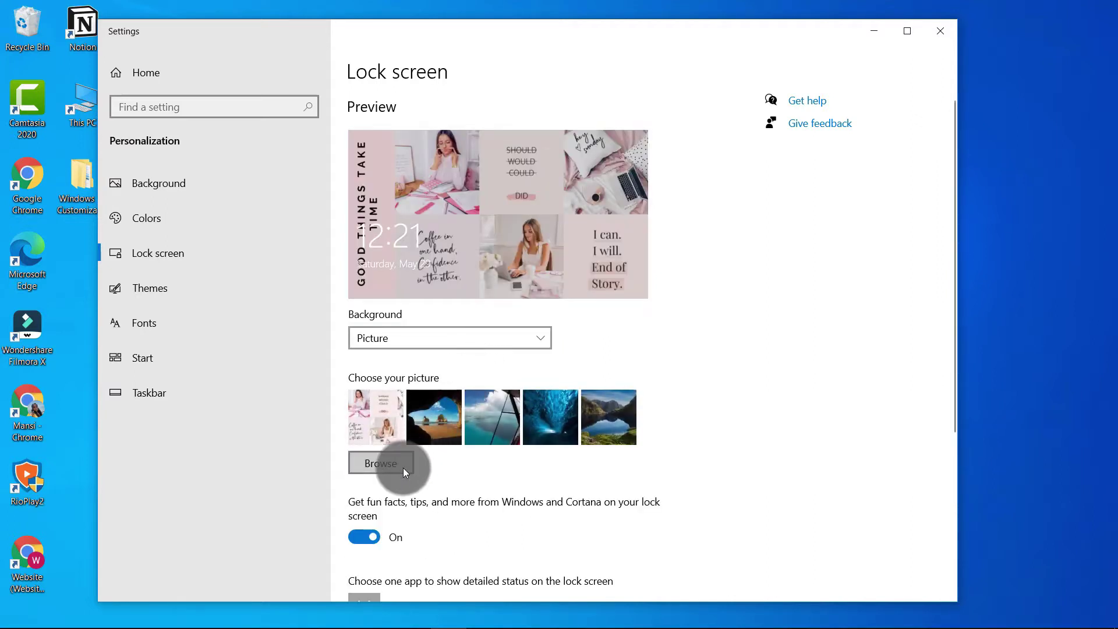
Choose the pink quote collage as the lock screen picture and close Settings
{"action": "left_click", "coordinate": [376, 463]}
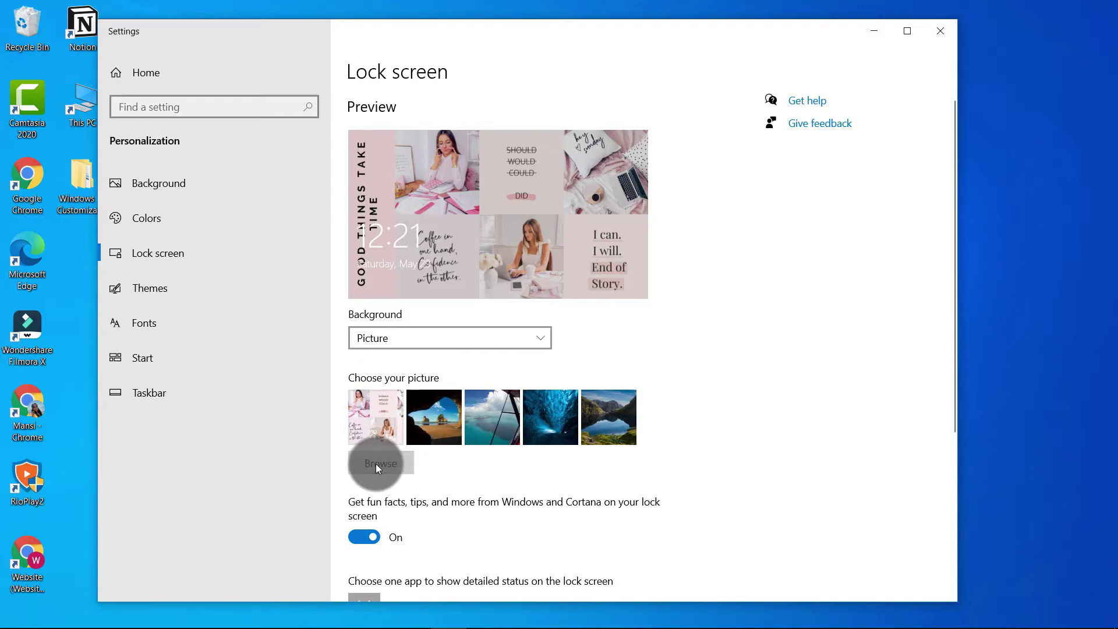
{"action": "left_click", "coordinate": [366, 424]}
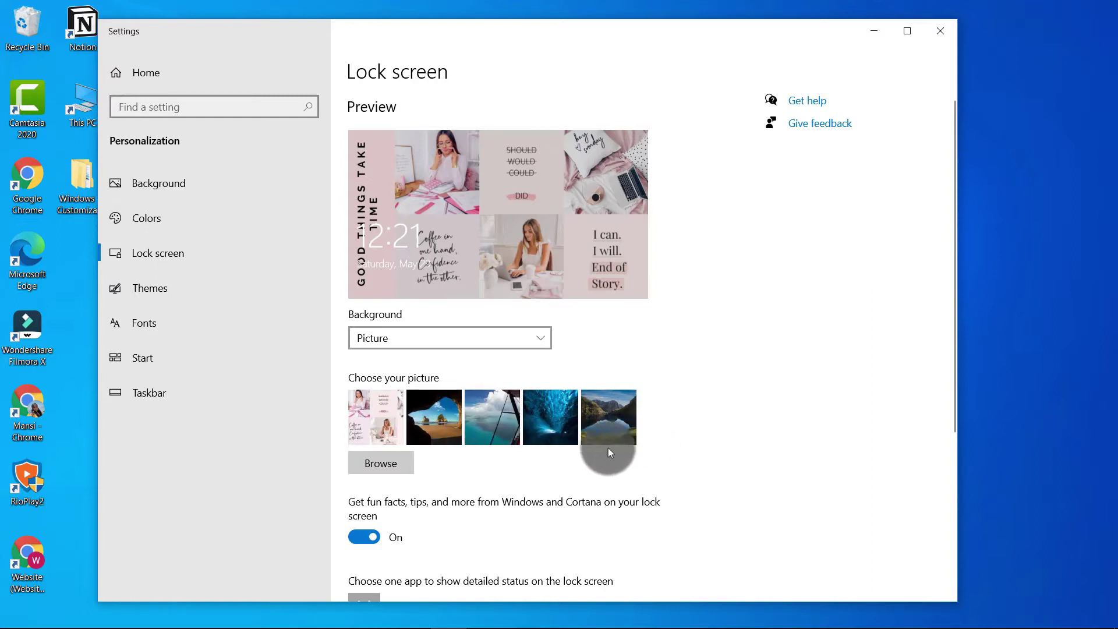
{"action": "left_click", "coordinate": [390, 465]}
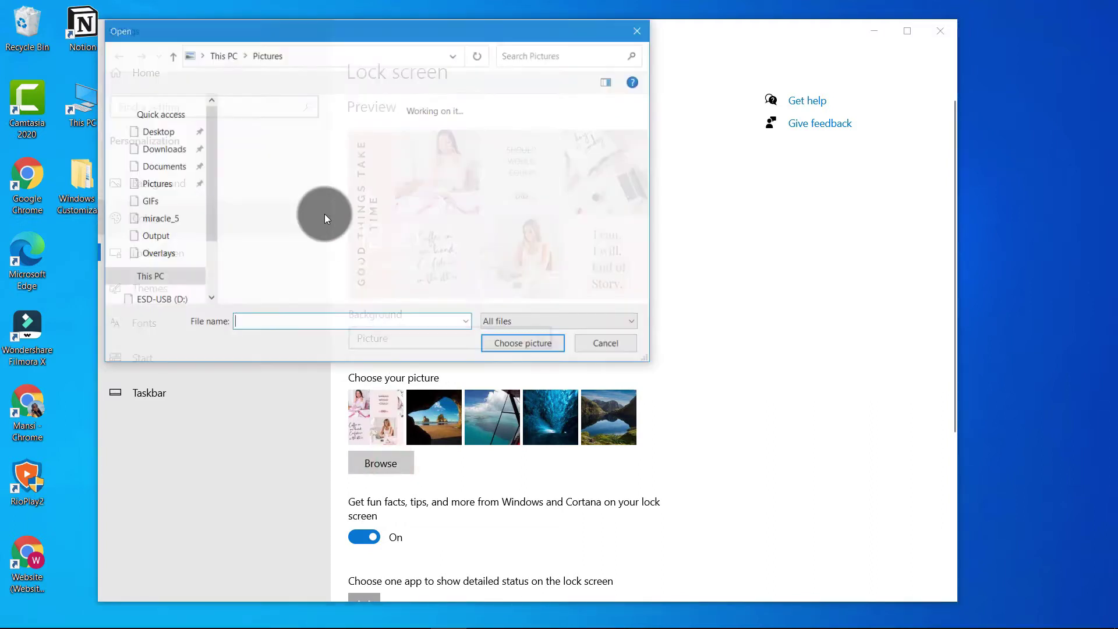
{"action": "left_click", "coordinate": [628, 345]}
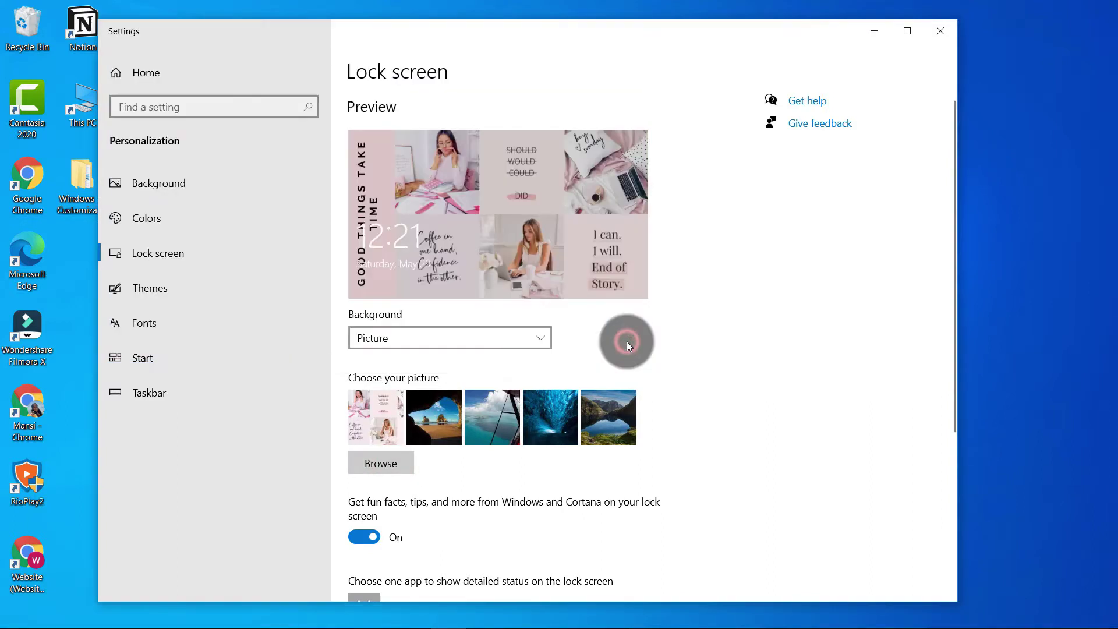
{"action": "left_click", "coordinate": [950, 33]}
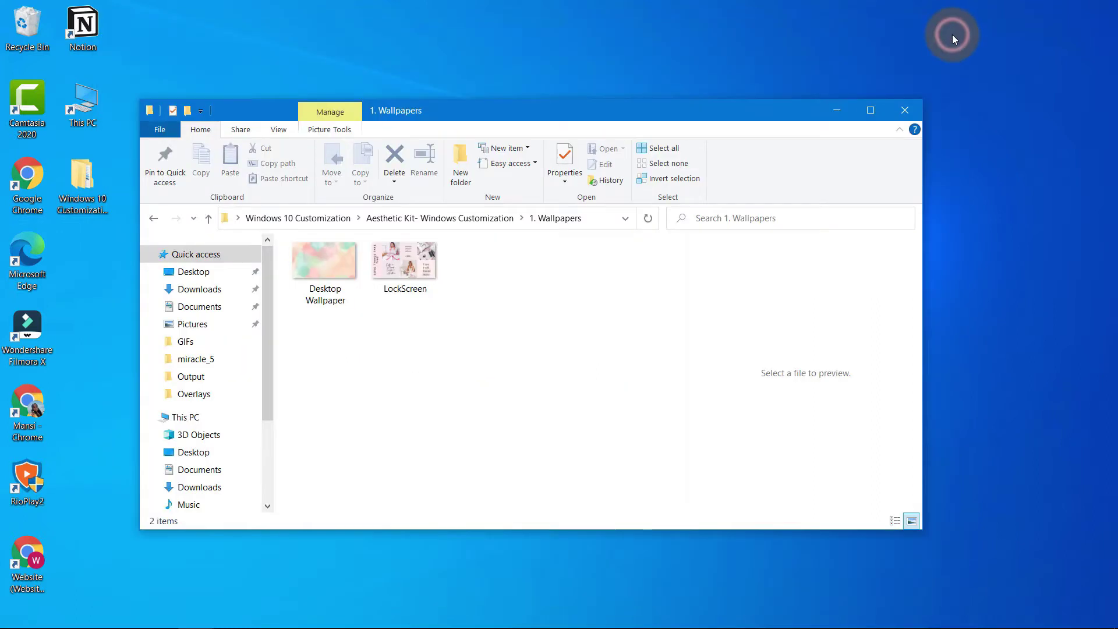
Set the Desktop Wallpaper image from the 1. Wallpapers folder as the desktop background
{"action": "left_click", "coordinate": [342, 254]}
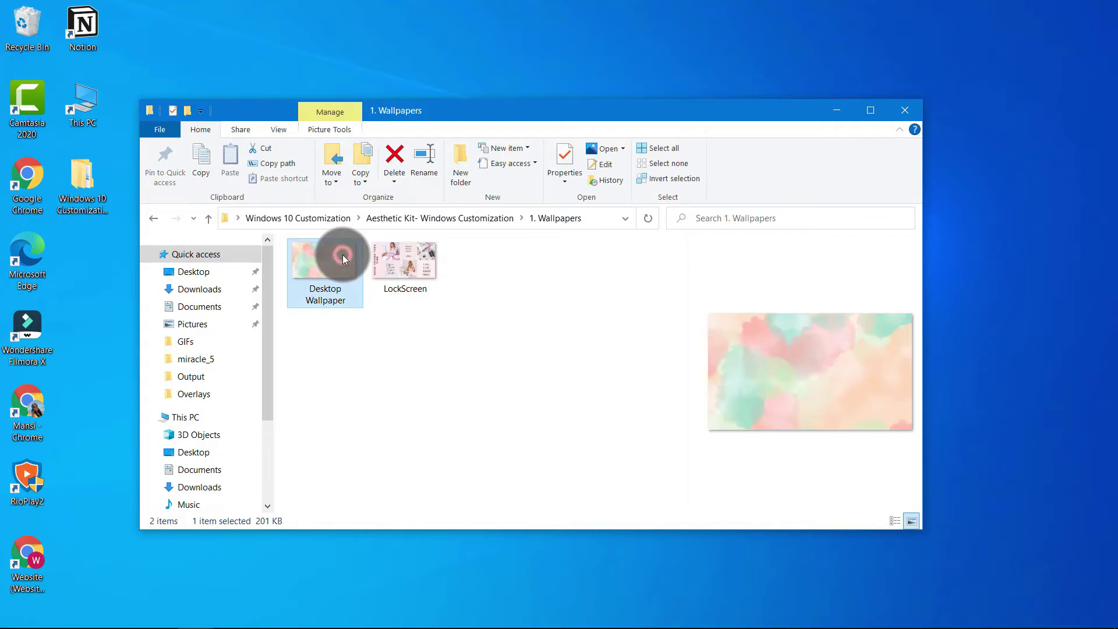
{"action": "right_click", "coordinate": [342, 253]}
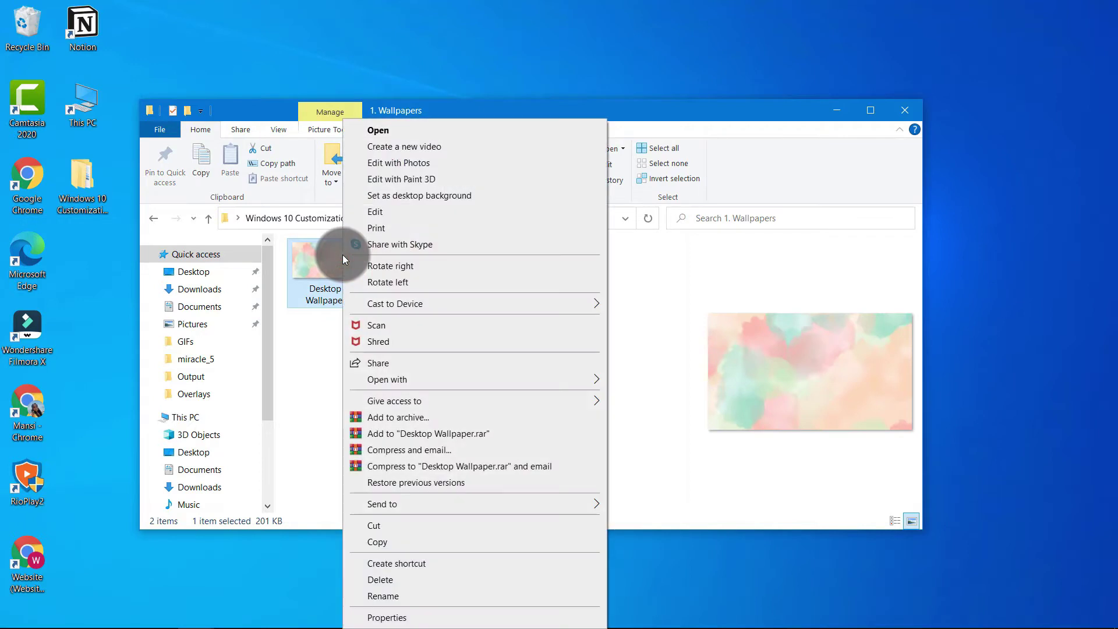
{"action": "left_click", "coordinate": [403, 198]}
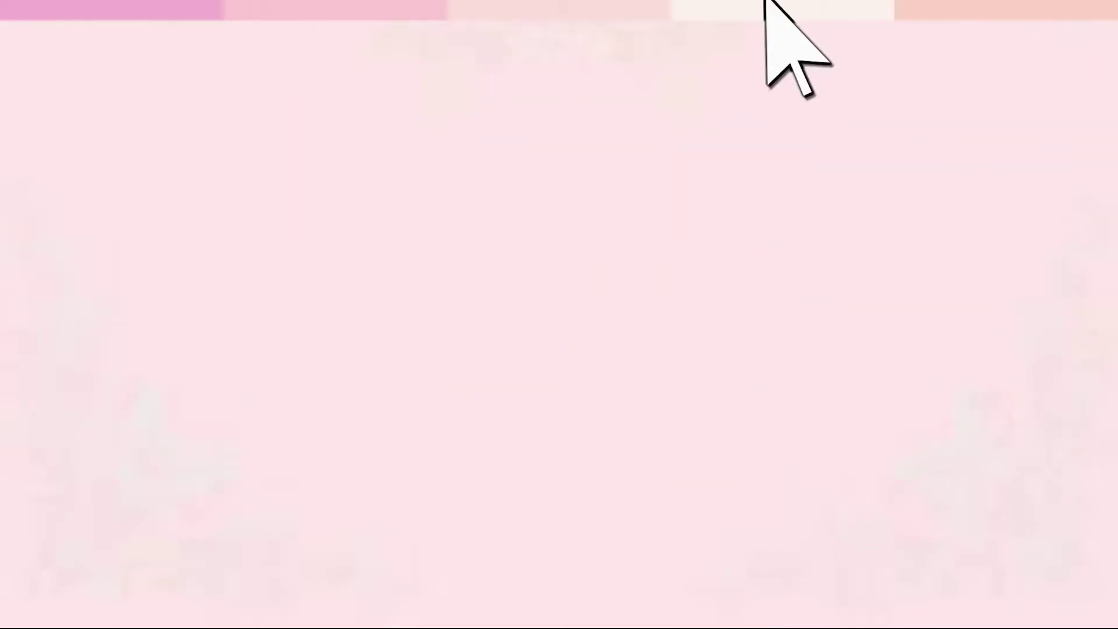
Install Rainmeter-4.3.1 from the 2. Widgets folder using the standard 64-bit installation, with launch on startup and Run Rainmeter enabled
{"action": "left_click", "coordinate": [399, 284]}
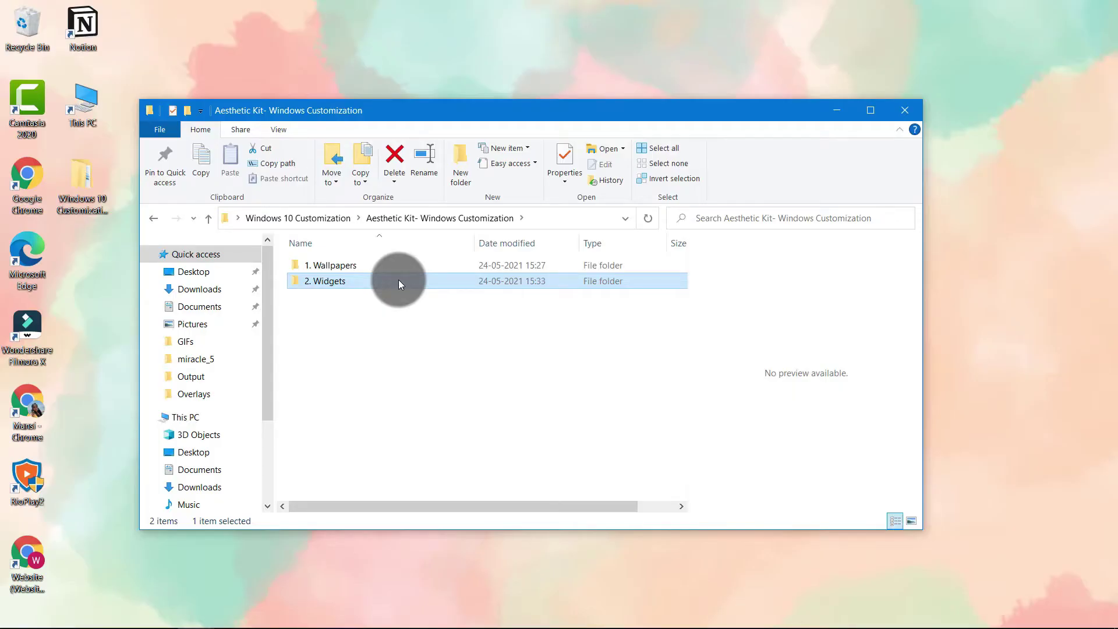
{"action": "mouse_move", "coordinate": [398, 281]}
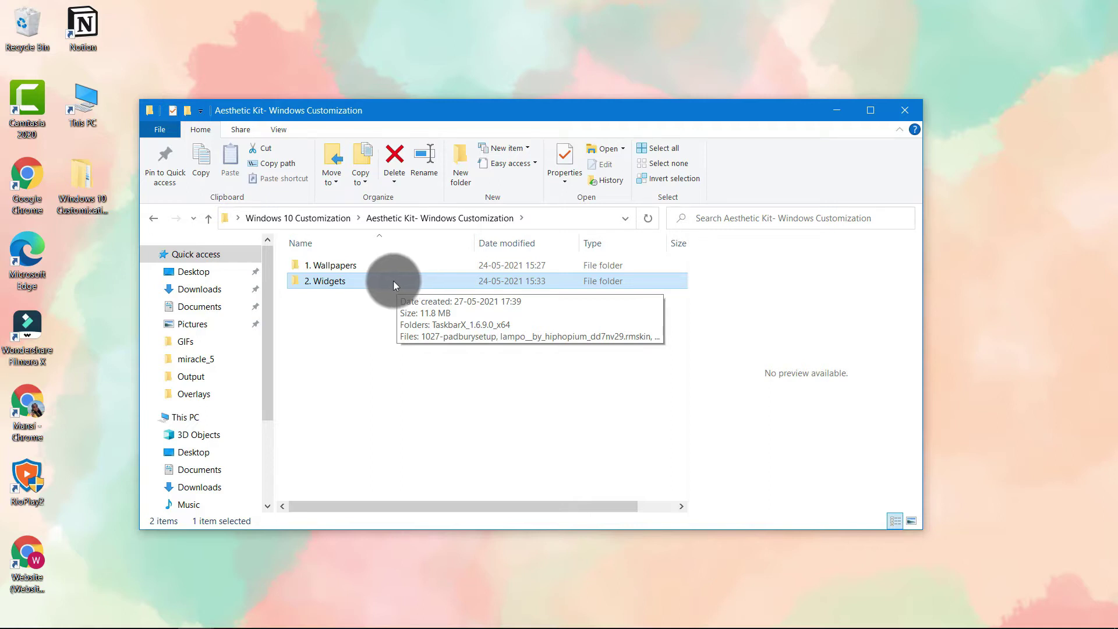
{"action": "double_click", "coordinate": [394, 281]}
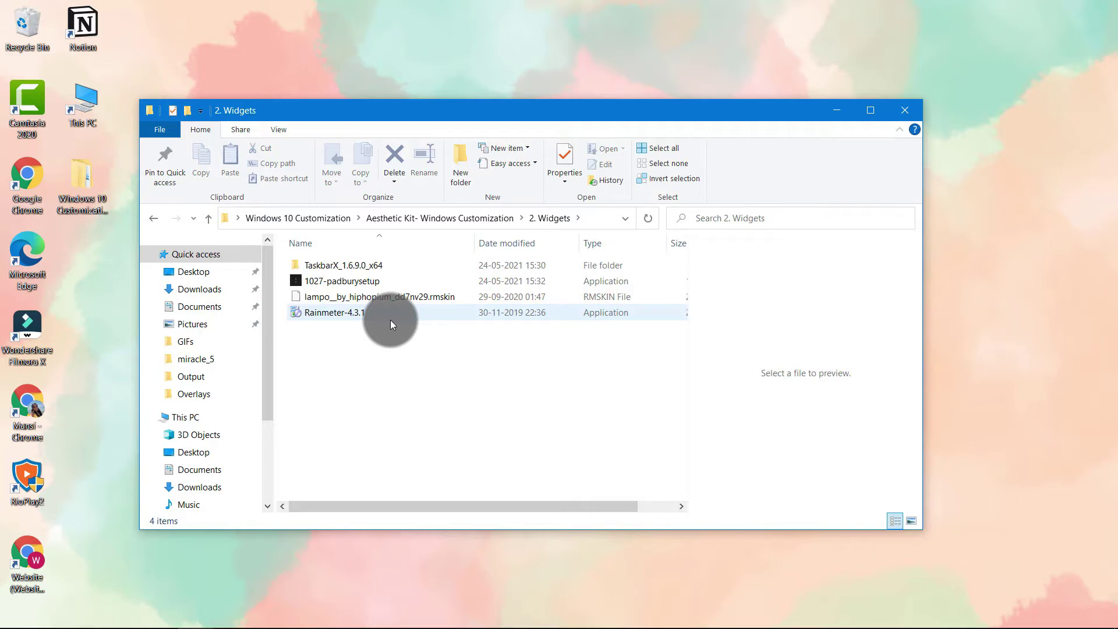
{"action": "double_click", "coordinate": [390, 319]}
{"action": "left_click", "coordinate": [549, 360]}
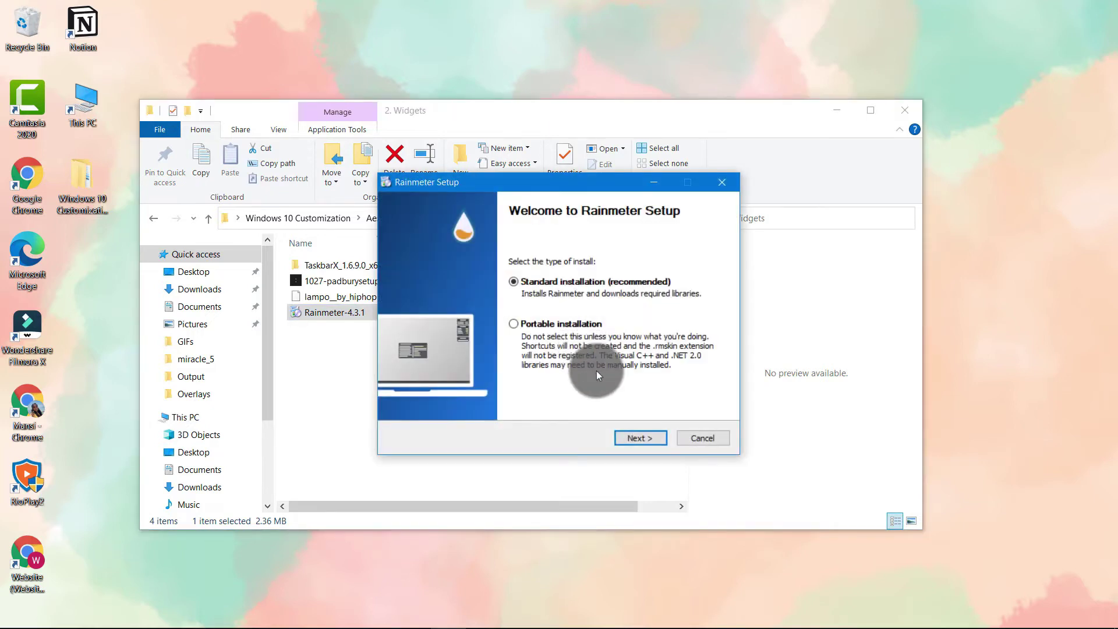
{"action": "left_click", "coordinate": [635, 438]}
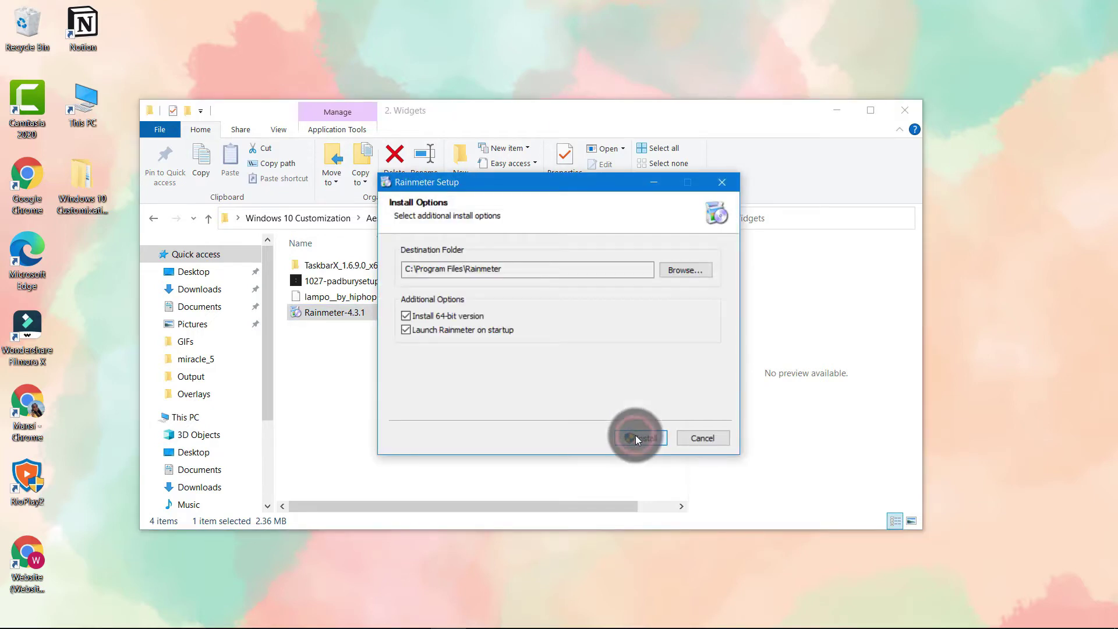
{"action": "left_click", "coordinate": [635, 437]}
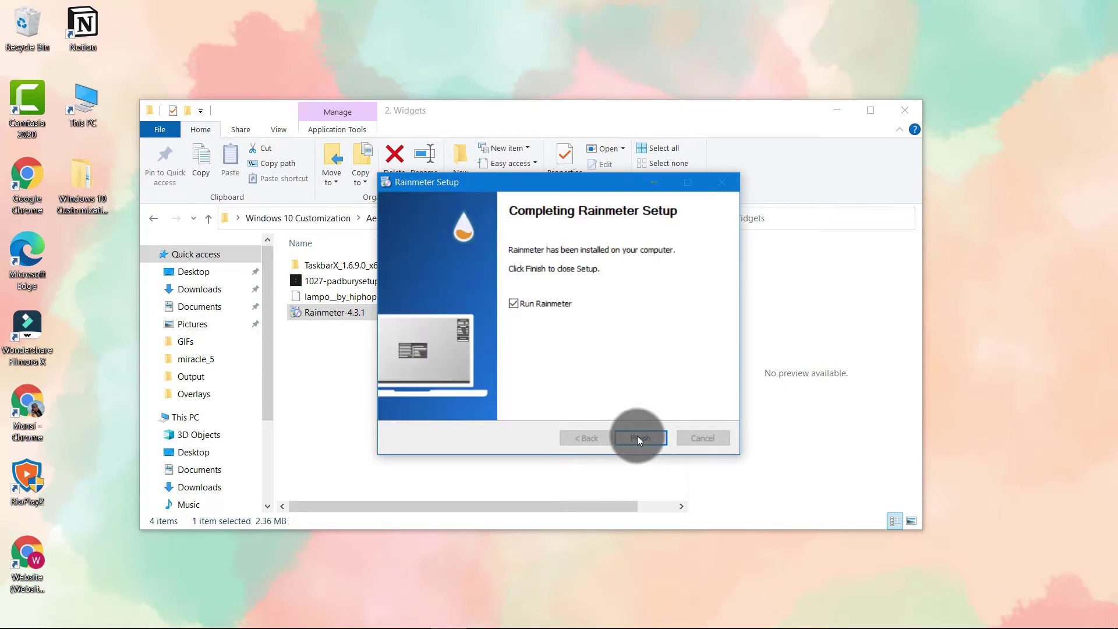
{"action": "left_click", "coordinate": [645, 438]}
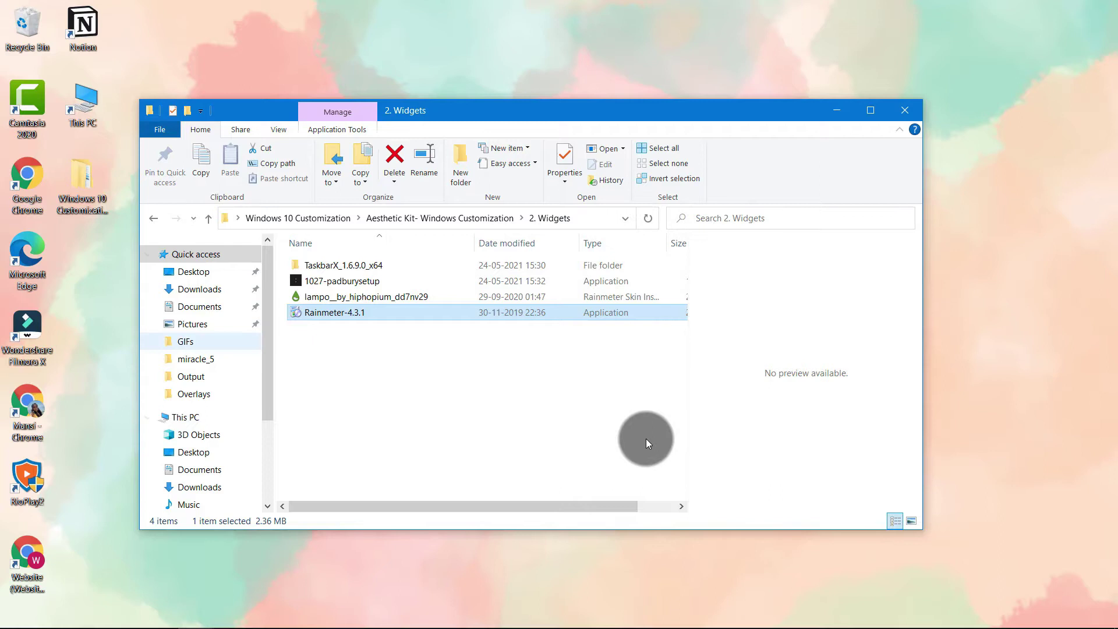
Minimize the folder window and unload Rainmeter's default illustro welcome, disk, system and clock skins from the desktop
{"action": "left_click", "coordinate": [834, 115]}
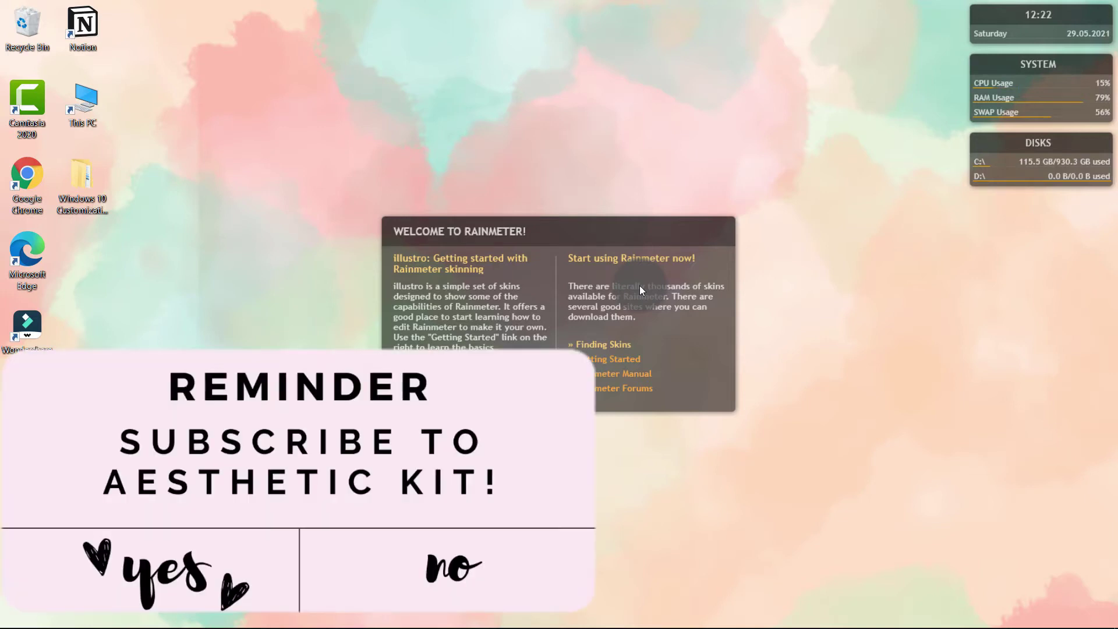
{"action": "right_click", "coordinate": [639, 285]}
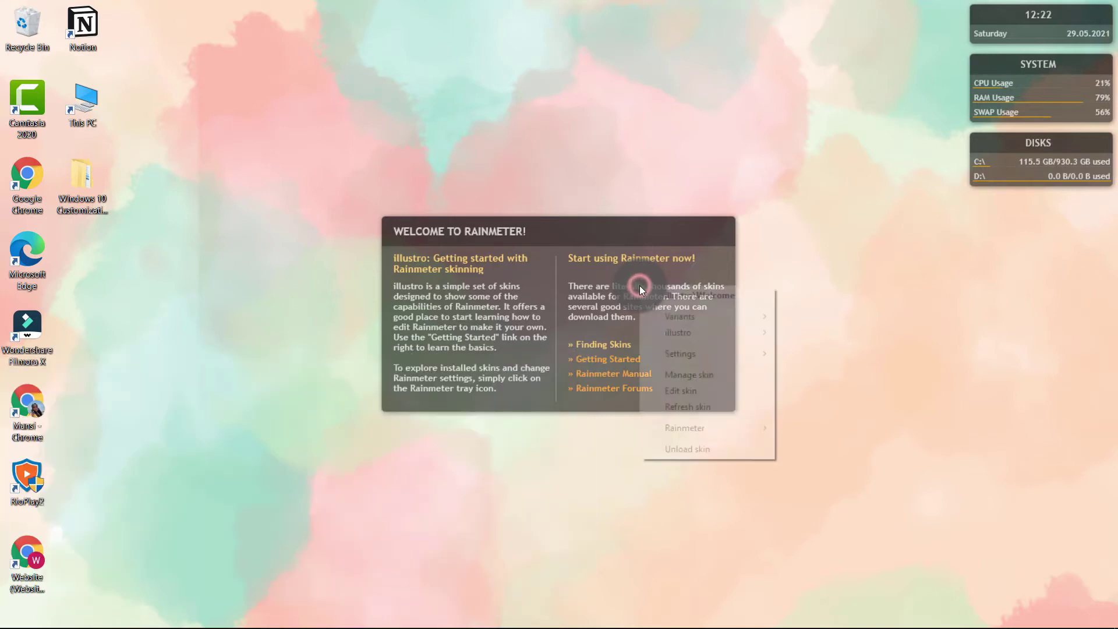
{"action": "left_click", "coordinate": [702, 449]}
{"action": "right_click", "coordinate": [1027, 186]}
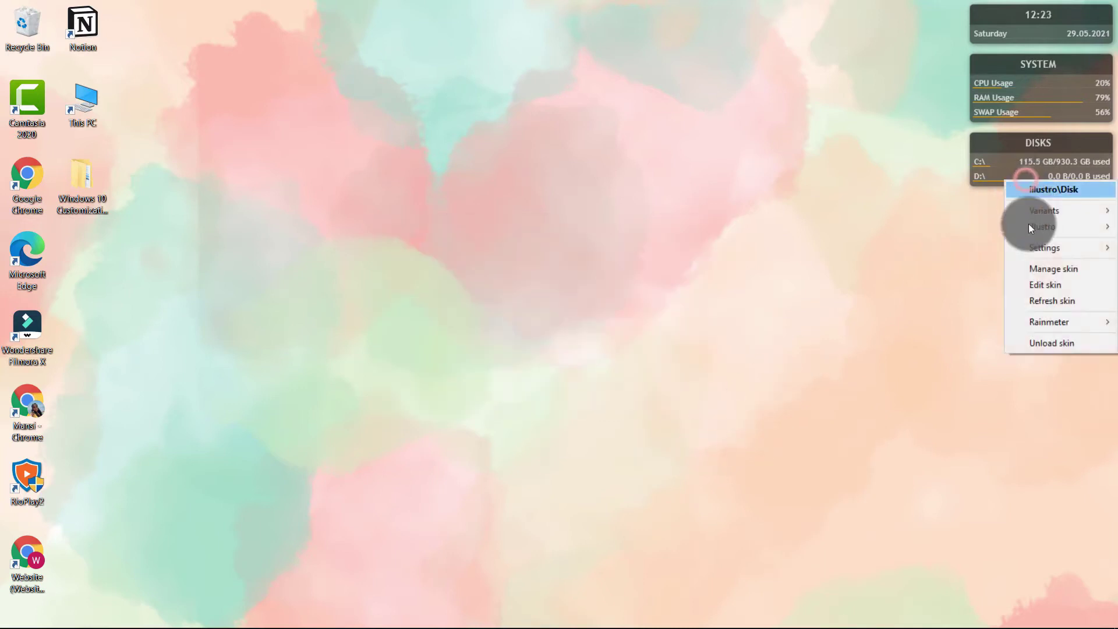
{"action": "left_click", "coordinate": [1036, 341]}
{"action": "right_click", "coordinate": [1024, 118]}
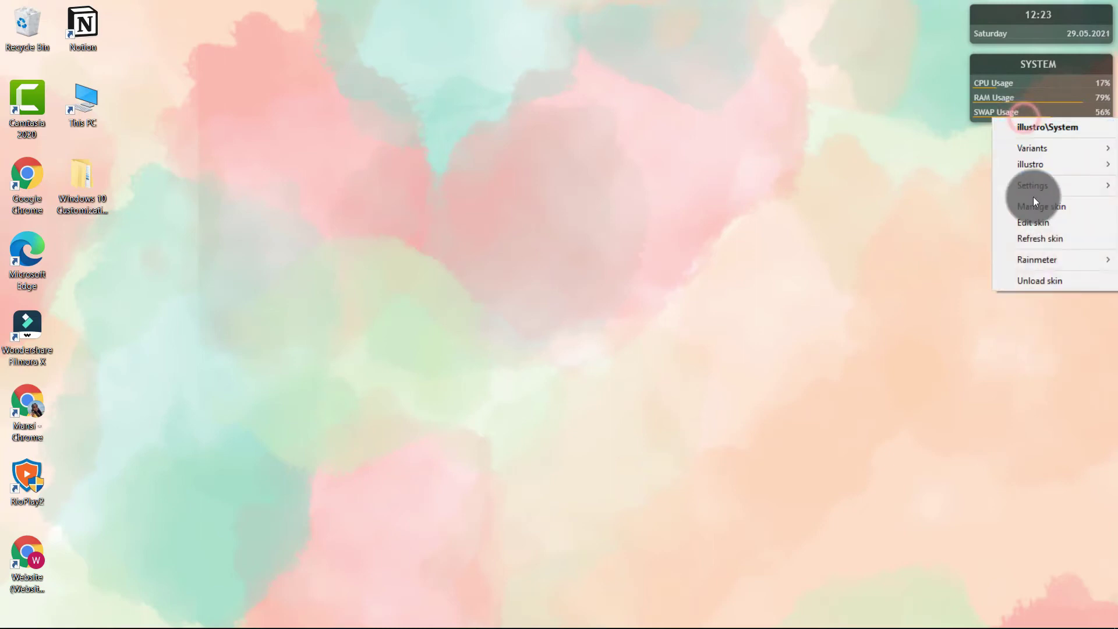
{"action": "left_click", "coordinate": [1042, 274]}
{"action": "right_click", "coordinate": [1035, 34]}
{"action": "left_click", "coordinate": [1053, 196]}
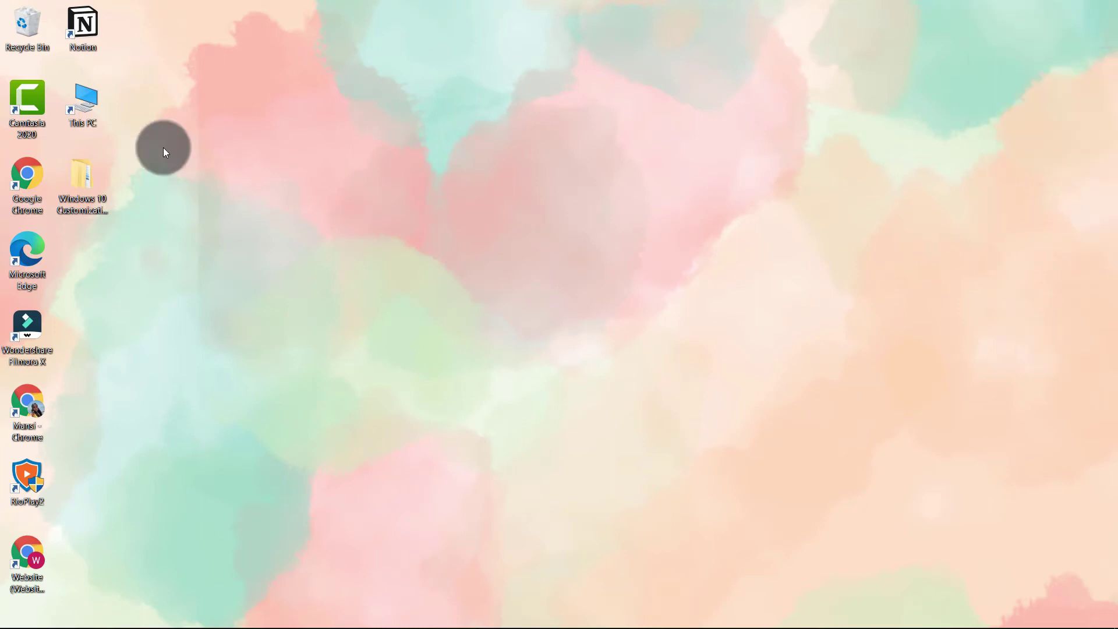
Hide all desktop icons
{"action": "right_click", "coordinate": [359, 113]}
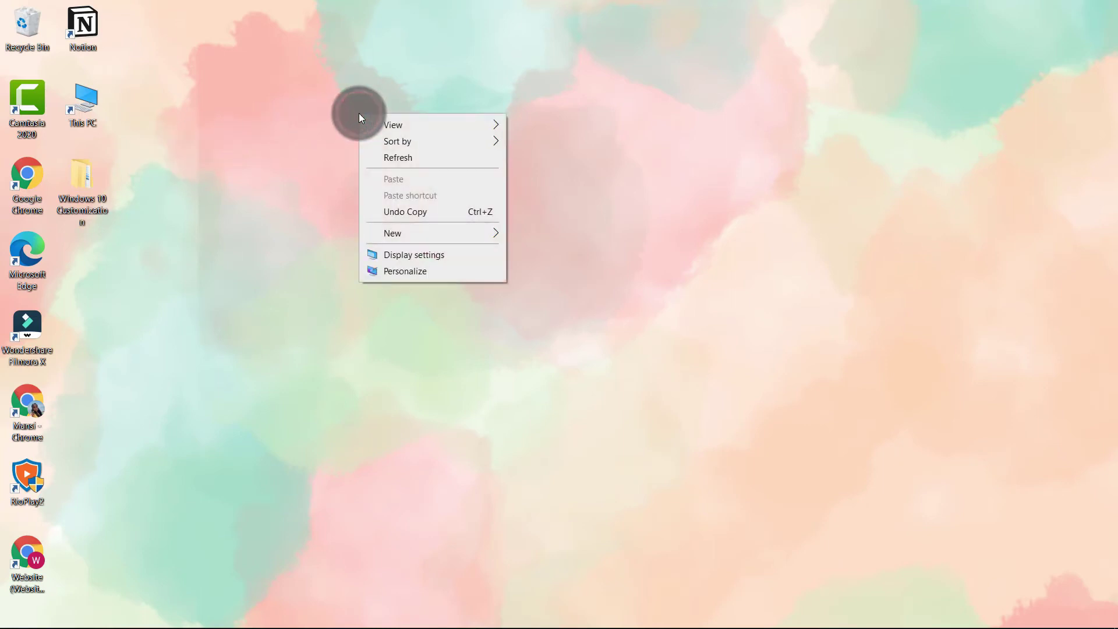
{"action": "mouse_move", "coordinate": [360, 114]}
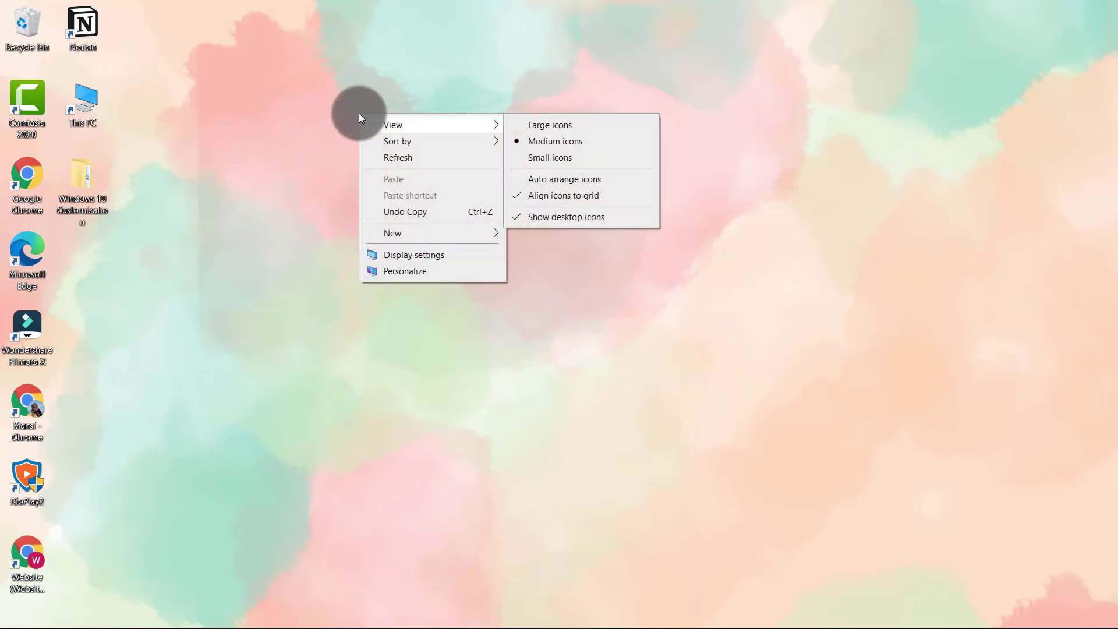
{"action": "left_click", "coordinate": [546, 219]}
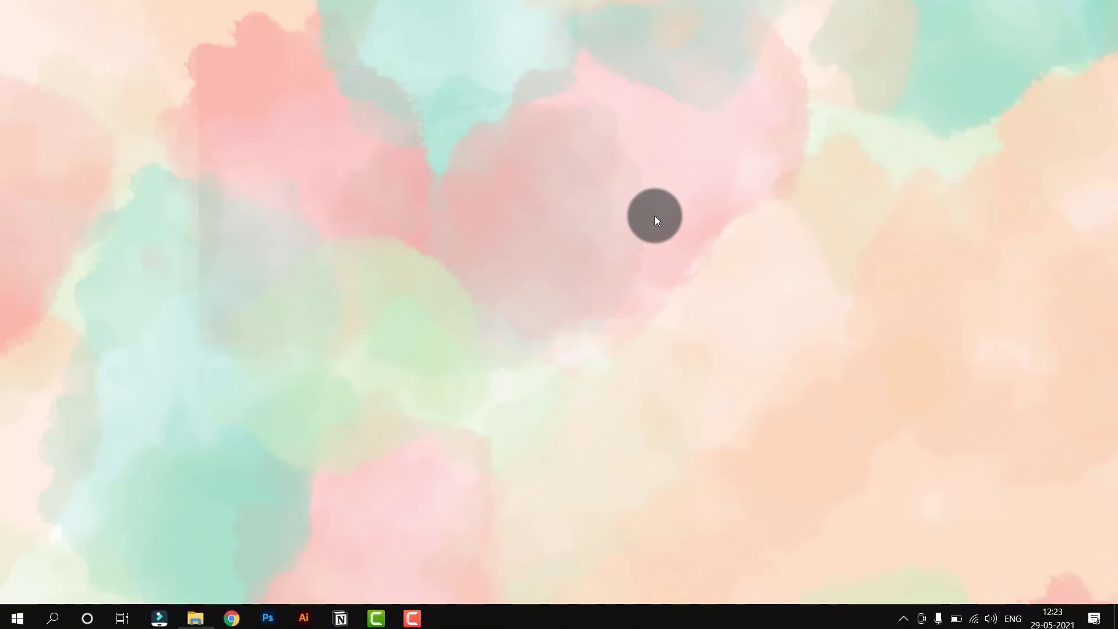
Reopen the 2. Widgets folder window and install the lampo__by_hiphopium_dd7nv29 Rainmeter skin
{"action": "left_click", "coordinate": [206, 618]}
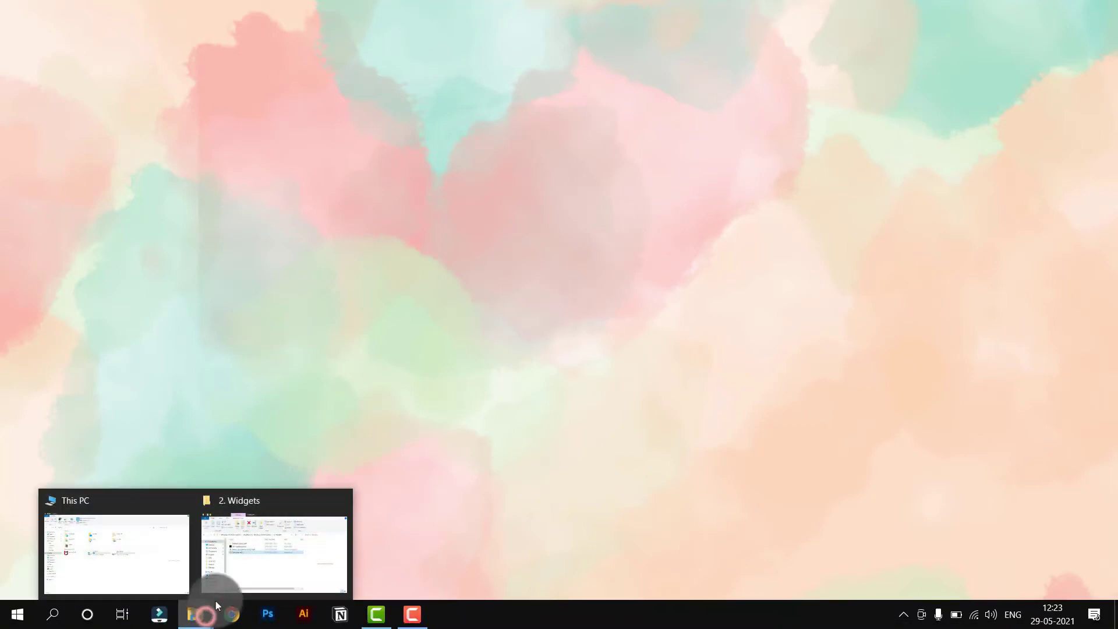
{"action": "left_click", "coordinate": [259, 529]}
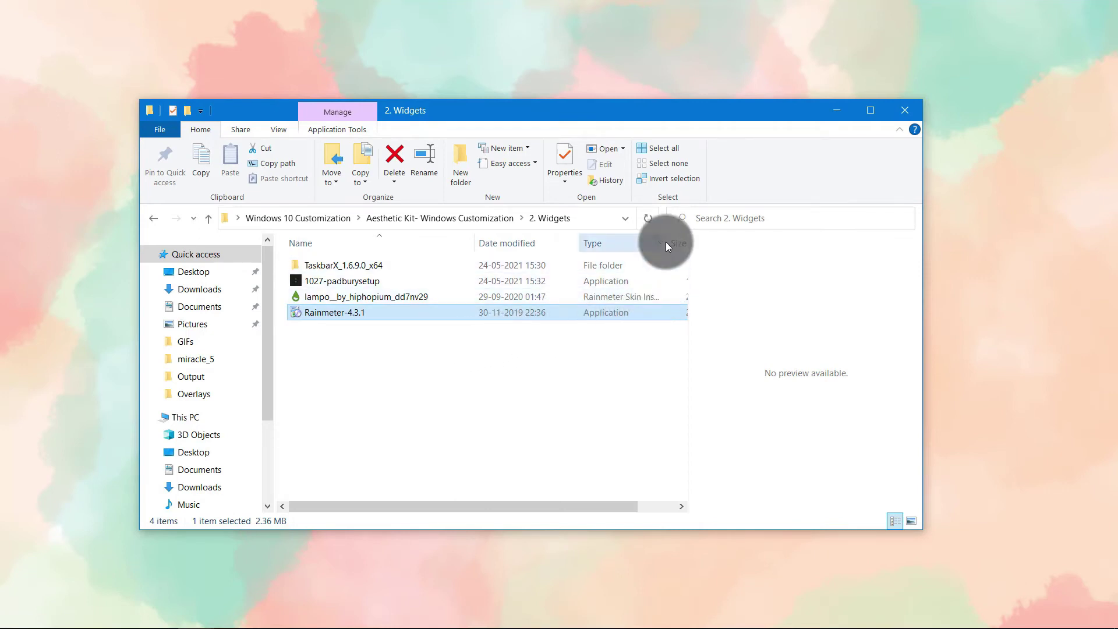
{"action": "left_click_drag", "start_coordinate": [666, 242], "coordinate": [687, 242]}
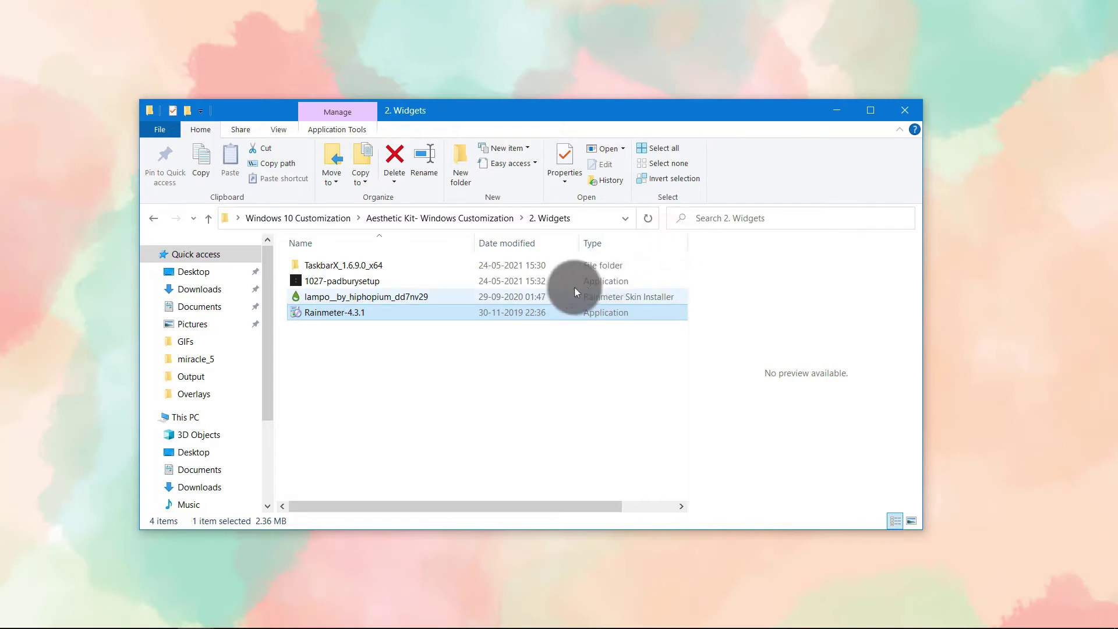
{"action": "left_click", "coordinate": [545, 298]}
{"action": "double_click", "coordinate": [545, 298]}
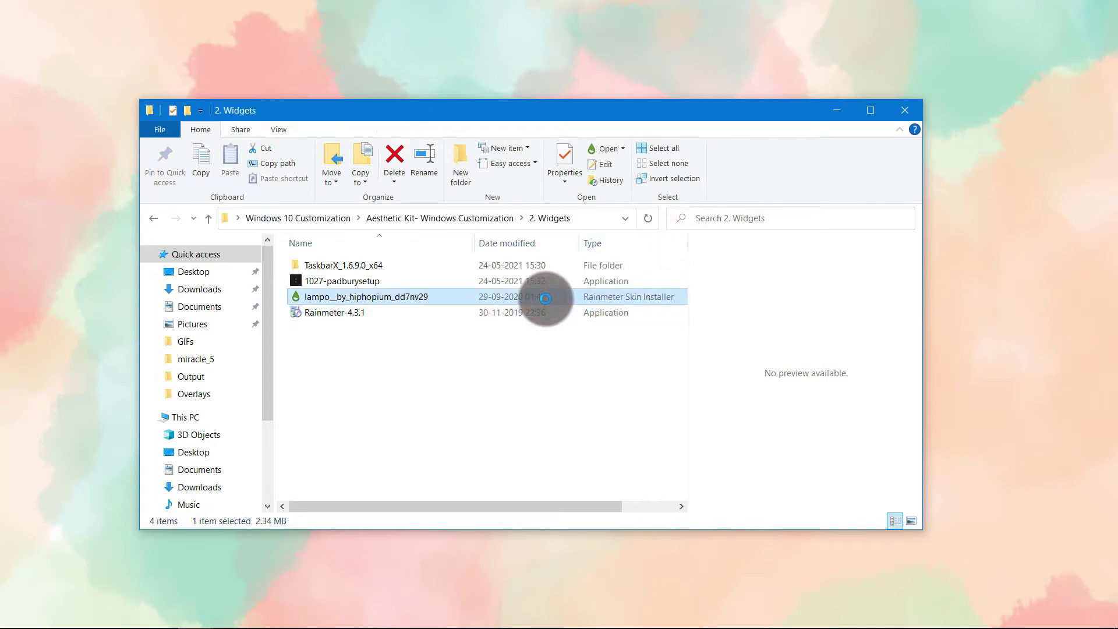
{"action": "left_click", "coordinate": [626, 458]}
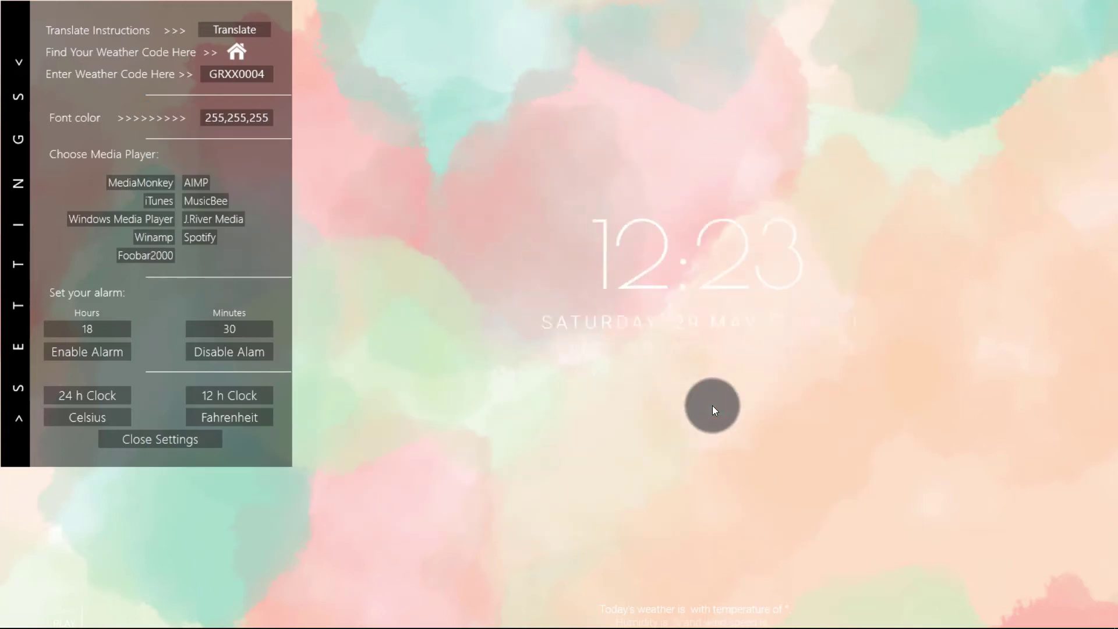
Unload the Lampo weather info and song info skins and place the time skin in the upper centre of the desktop
{"action": "left_click", "coordinate": [614, 272]}
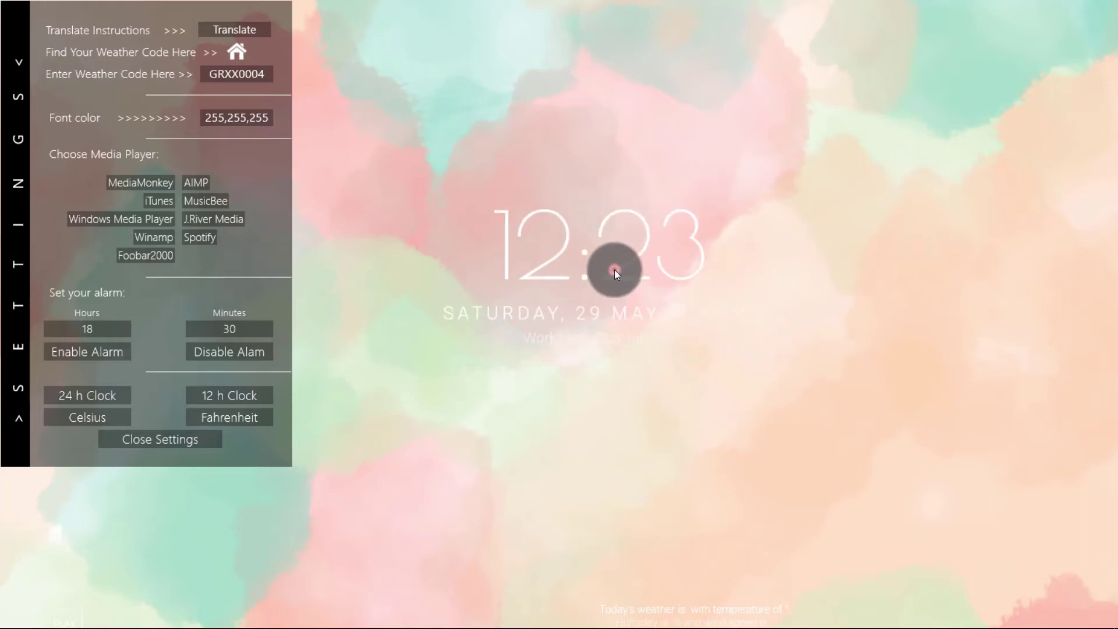
{"action": "left_click_drag", "start_coordinate": [725, 606], "coordinate": [759, 386]}
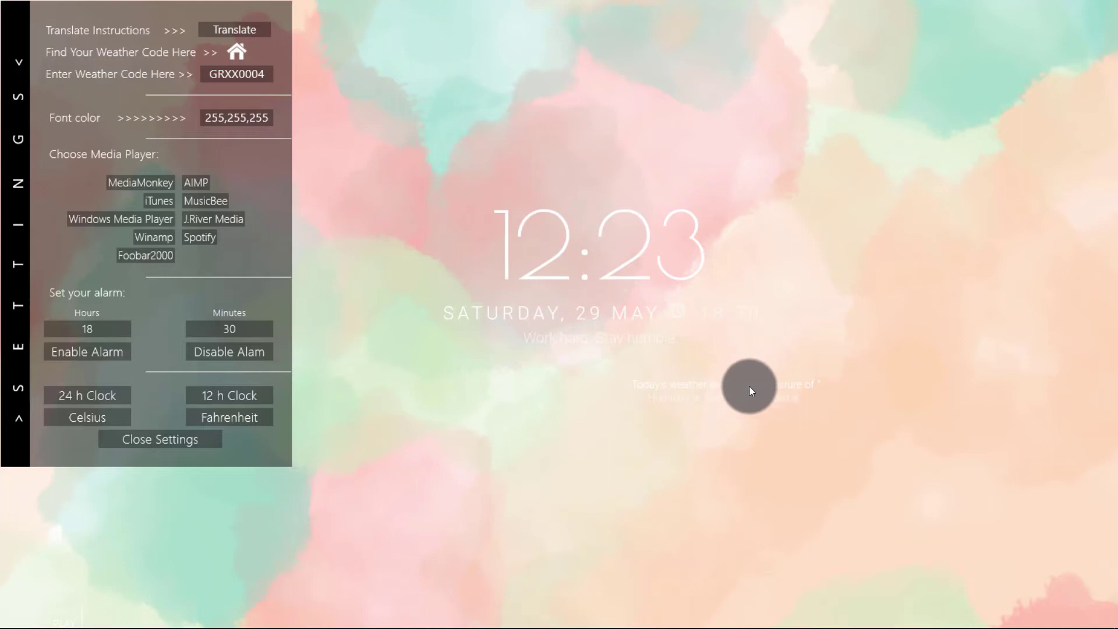
{"action": "right_click", "coordinate": [750, 388]}
{"action": "left_click", "coordinate": [813, 547]}
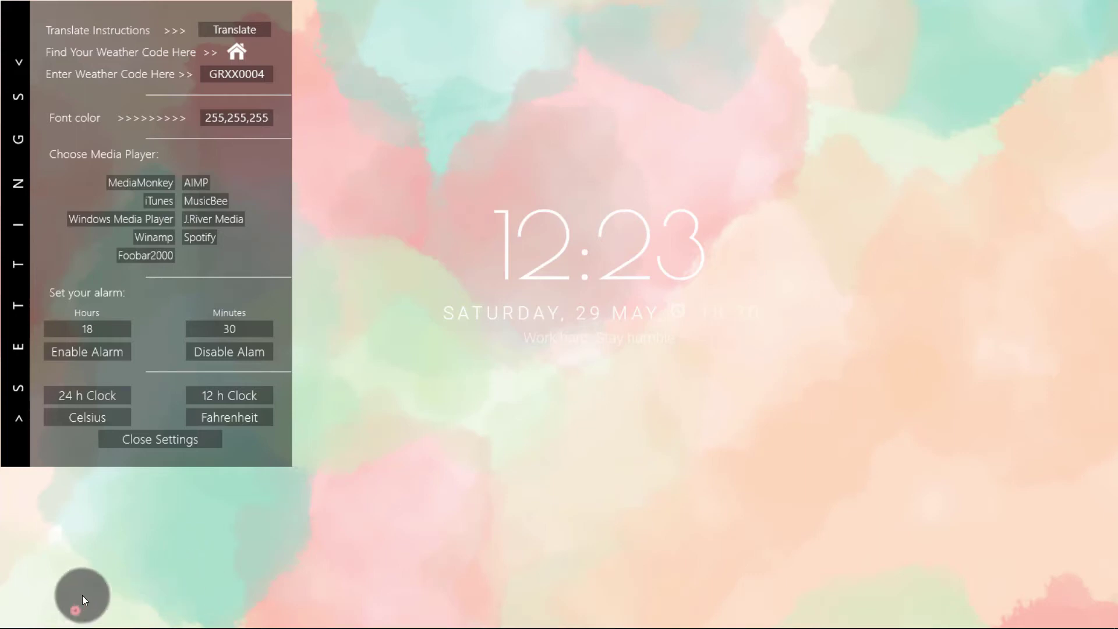
{"action": "left_click", "coordinate": [79, 601]}
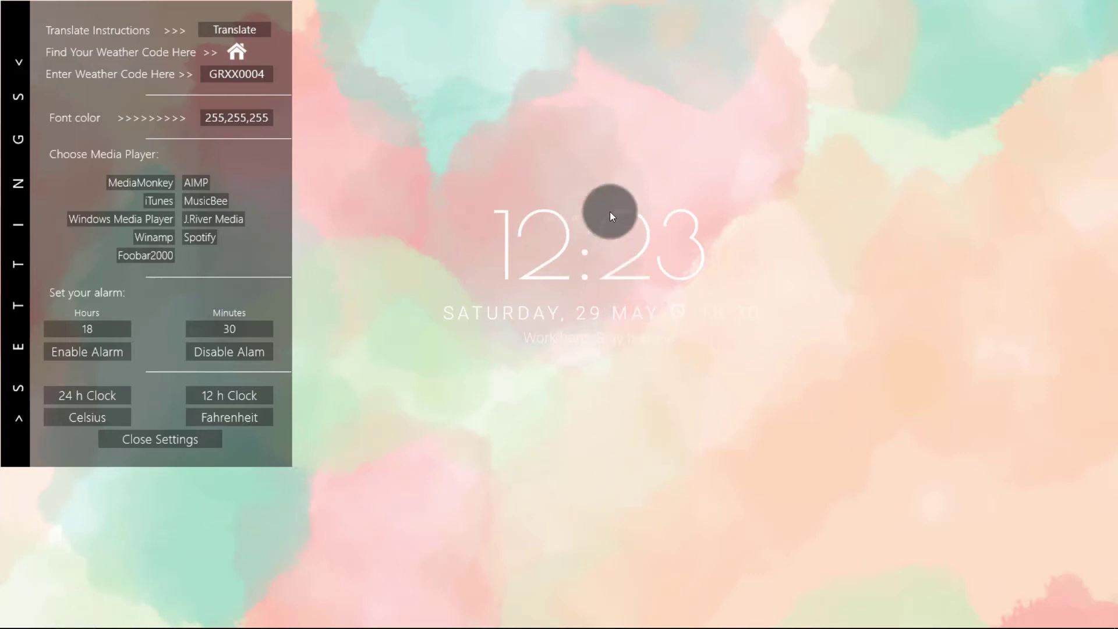
{"action": "right_click", "coordinate": [637, 134]}
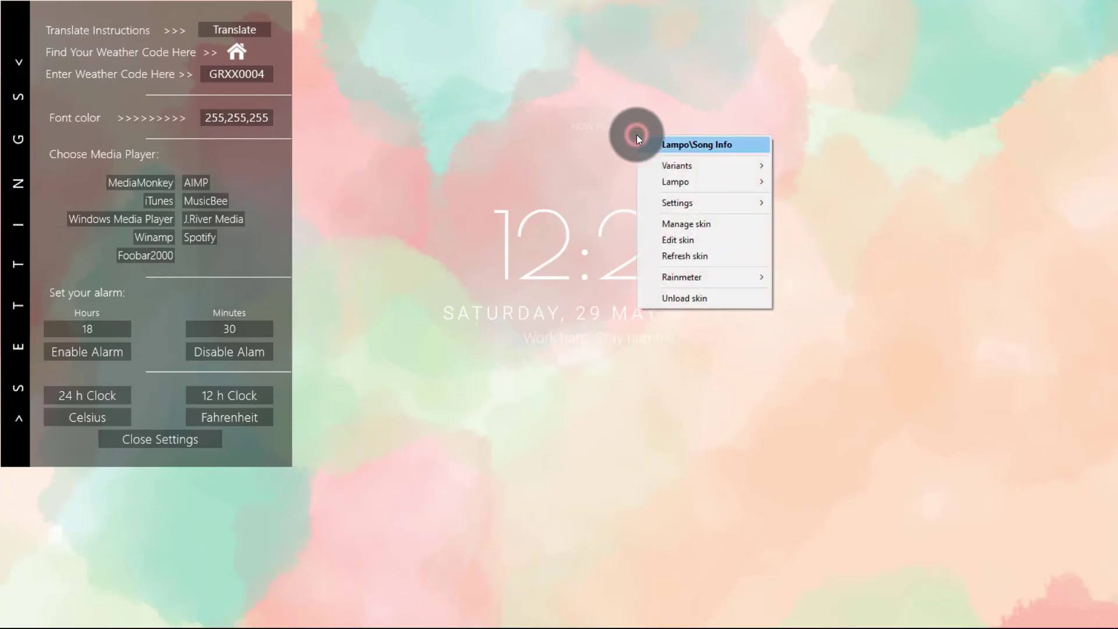
{"action": "left_click", "coordinate": [682, 305]}
{"action": "left_click_drag", "start_coordinate": [651, 261], "coordinate": [621, 239]}
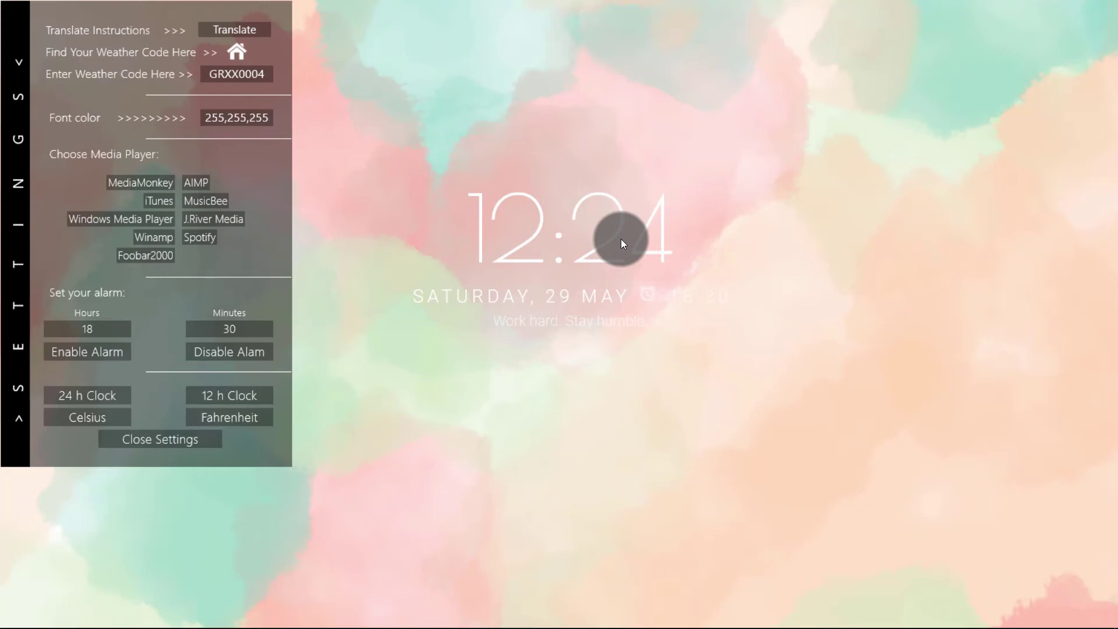
{"action": "mouse_move", "coordinate": [625, 254]}
{"action": "left_mouse_down"}
{"action": "mouse_move", "coordinate": [606, 253]}
{"action": "mouse_move", "coordinate": [628, 275]}
{"action": "mouse_move", "coordinate": [609, 269]}
{"action": "mouse_move", "coordinate": [636, 276]}
{"action": "mouse_move", "coordinate": [631, 265]}
{"action": "left_mouse_up"}
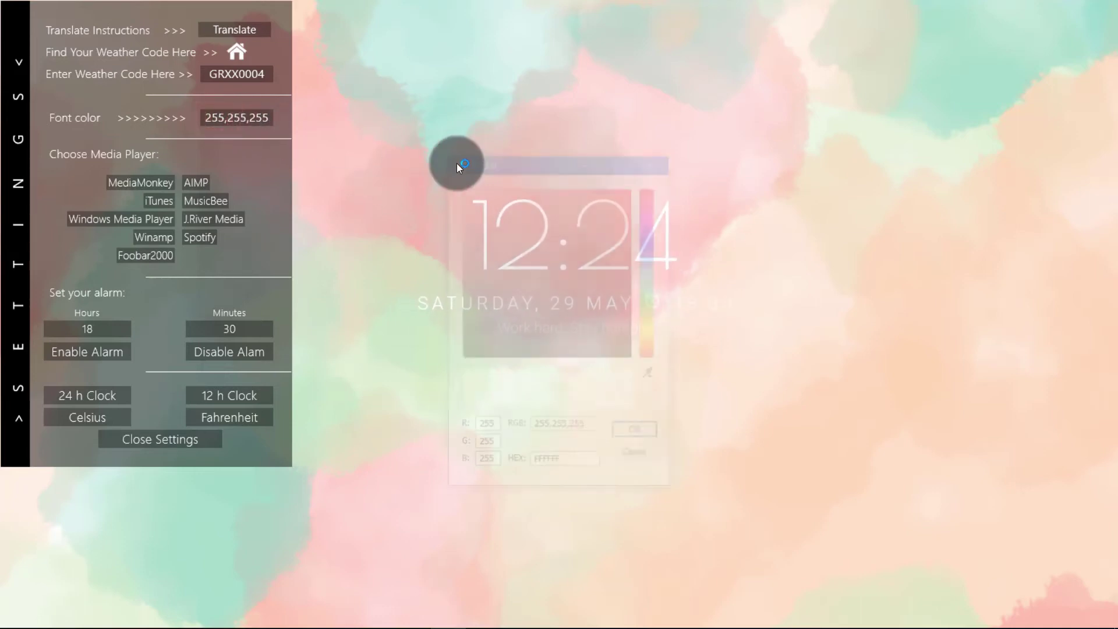
Set the Lampo font color to 0,0,0 and the clock to 12-hour format, and close the skin's settings
{"action": "left_click_drag", "start_coordinate": [480, 328], "coordinate": [438, 399]}
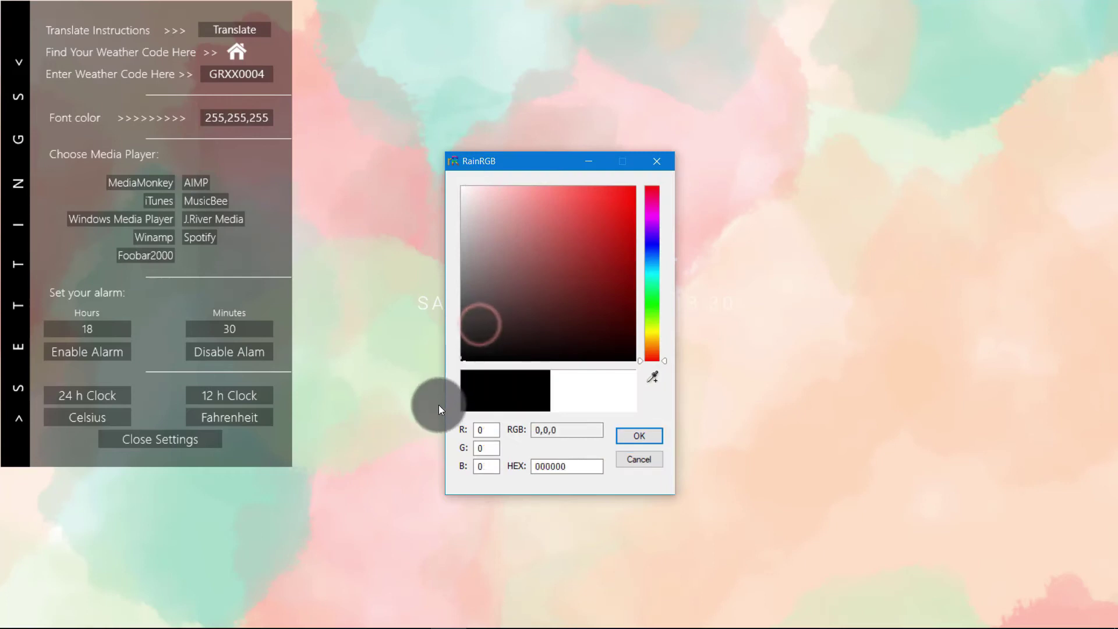
{"action": "left_click", "coordinate": [634, 439]}
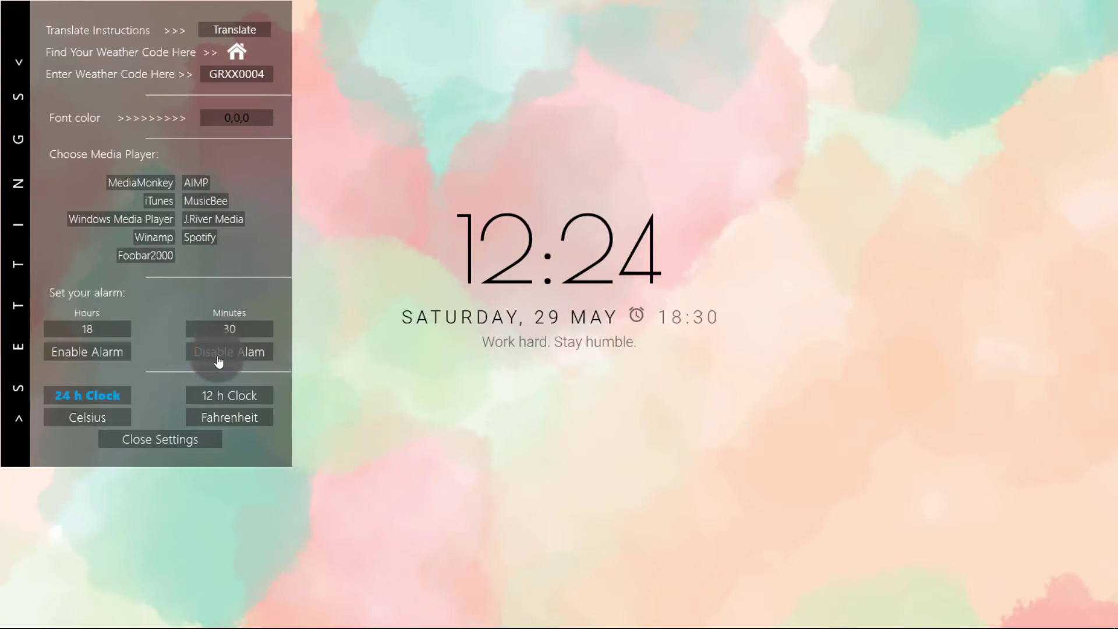
{"action": "left_click", "coordinate": [211, 400]}
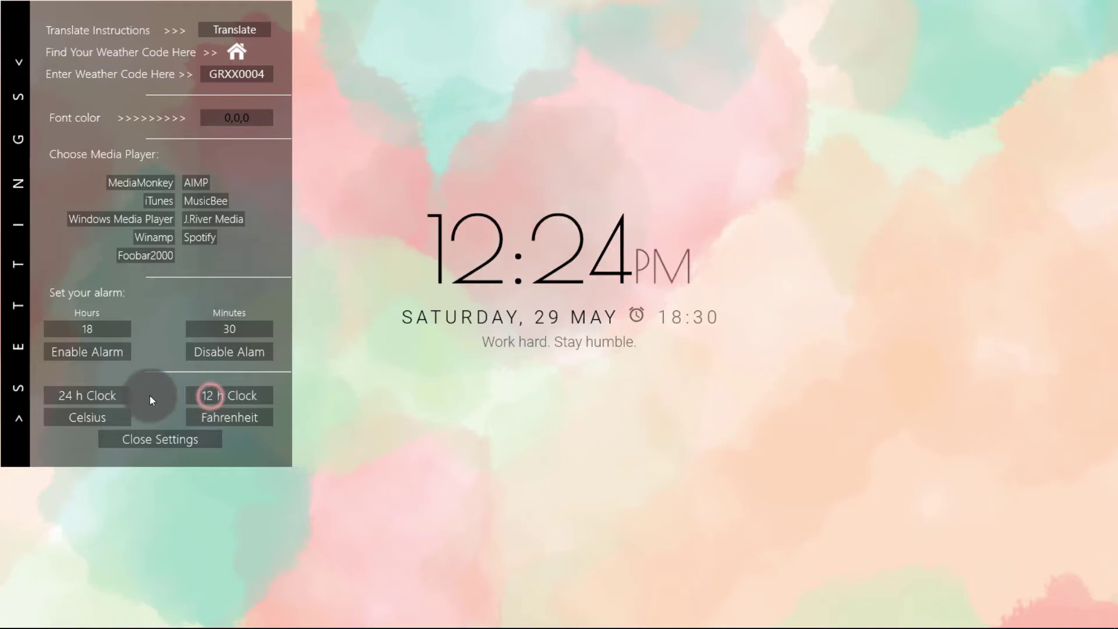
{"action": "left_click", "coordinate": [113, 395]}
{"action": "left_click", "coordinate": [208, 392]}
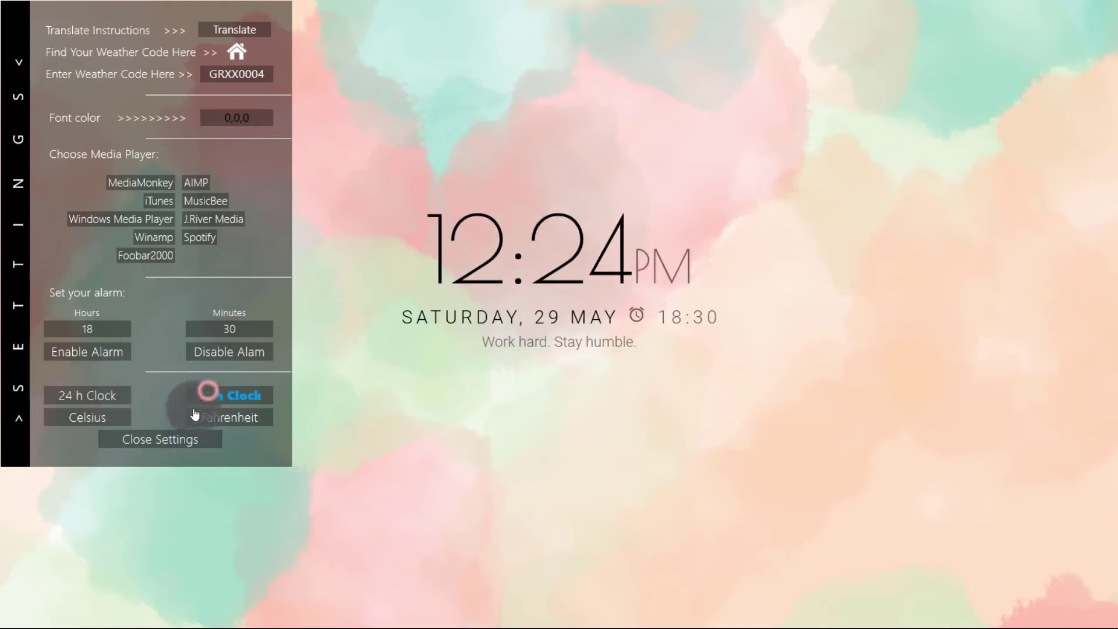
{"action": "left_click", "coordinate": [169, 441]}
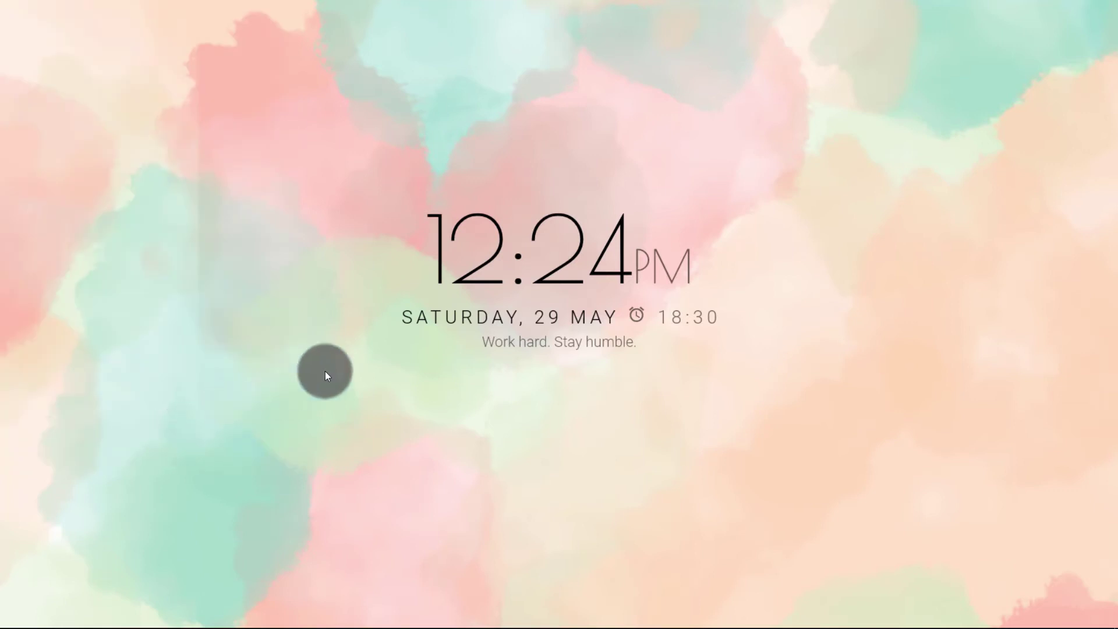
Set the position of the Lampo time skin to On desktop
{"action": "right_click", "coordinate": [528, 285]}
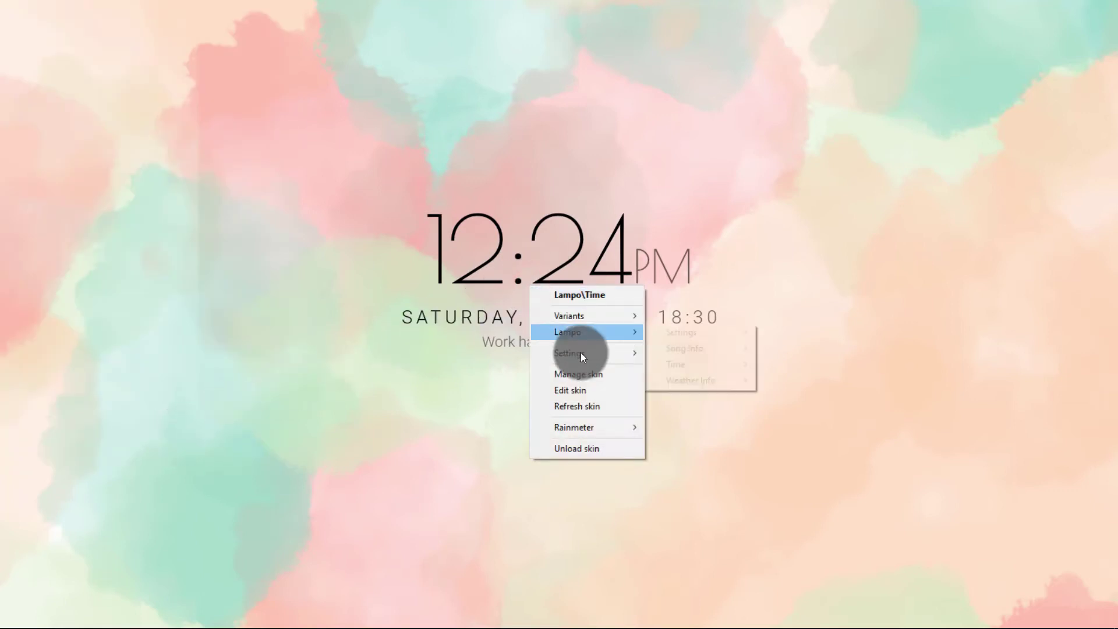
{"action": "mouse_move", "coordinate": [581, 351]}
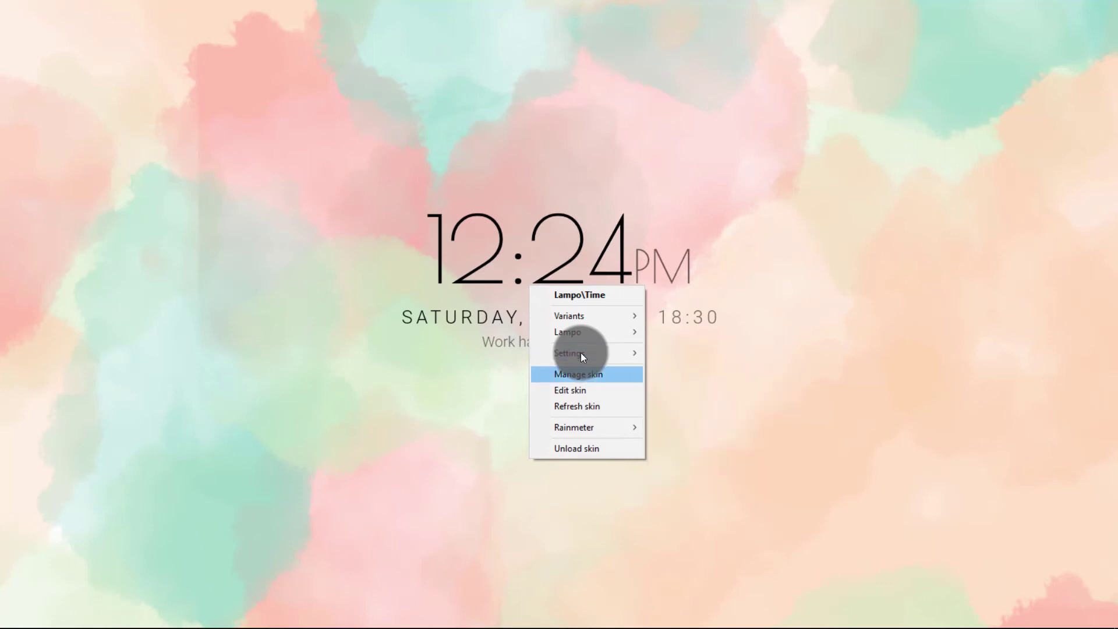
{"action": "mouse_move", "coordinate": [590, 428]}
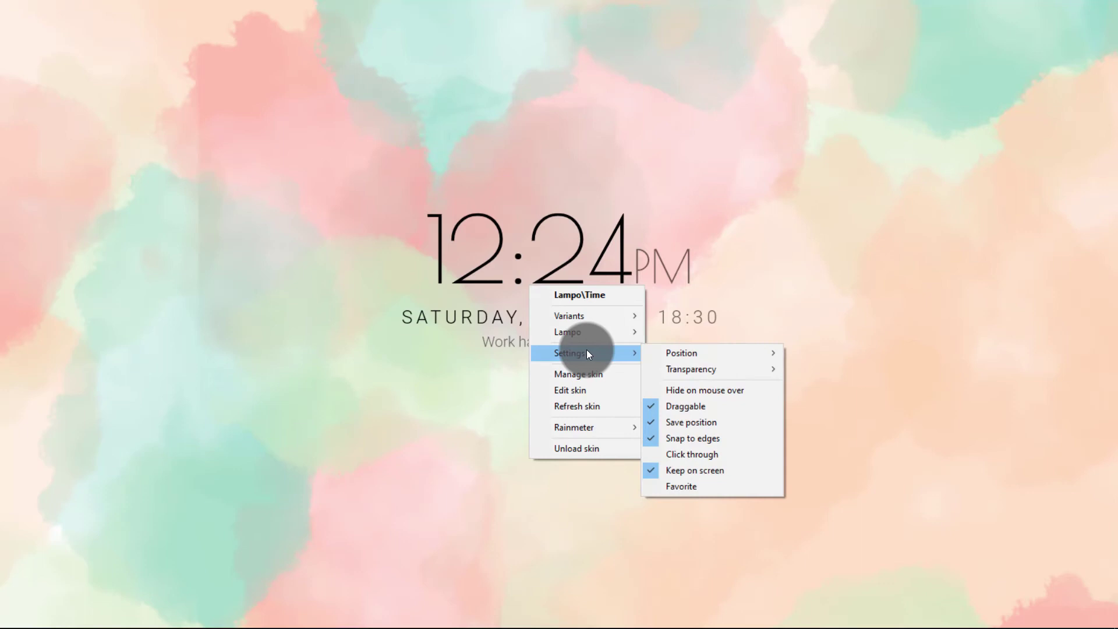
{"action": "mouse_move", "coordinate": [664, 353]}
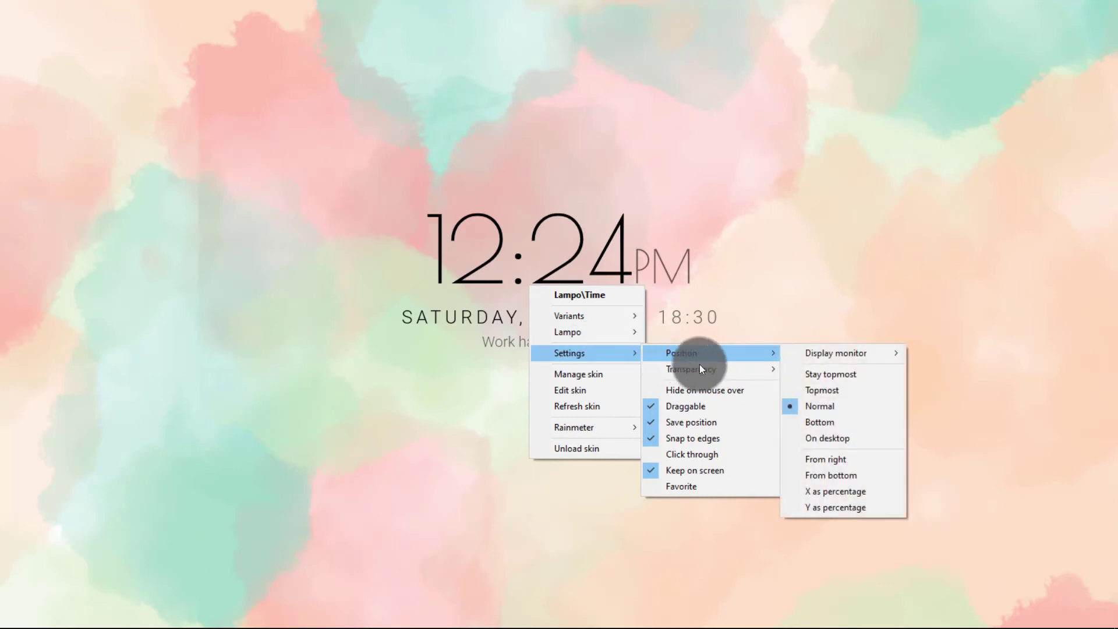
{"action": "left_click", "coordinate": [864, 436]}
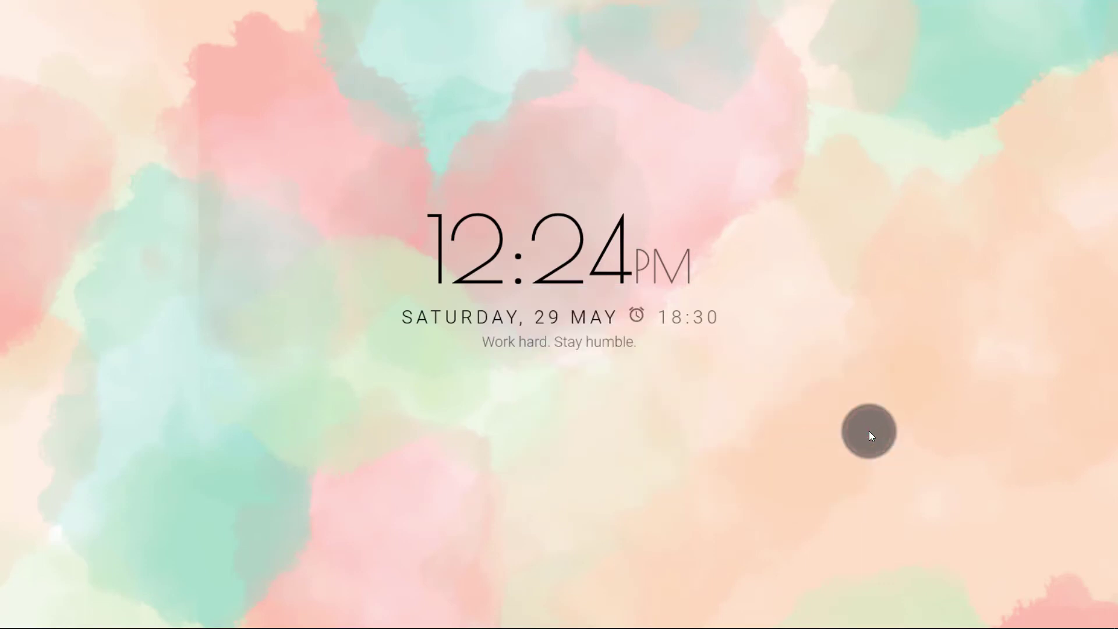
Turn off Draggable for the Lampo time skin to lock it in place
{"action": "right_click", "coordinate": [620, 260]}
{"action": "mouse_move", "coordinate": [683, 326]}
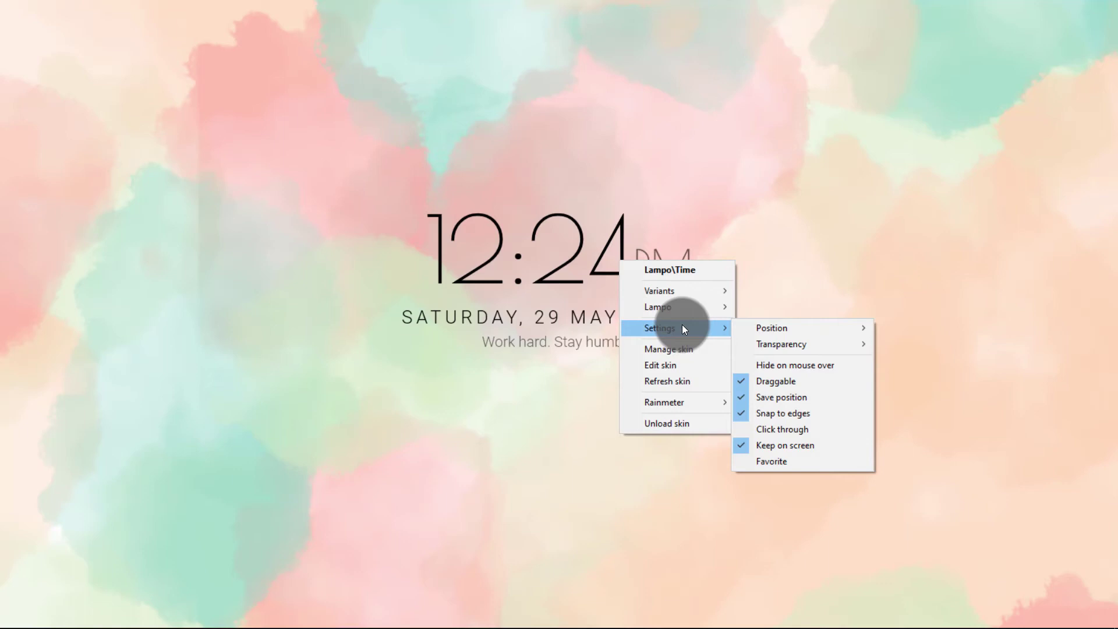
{"action": "left_click", "coordinate": [760, 381]}
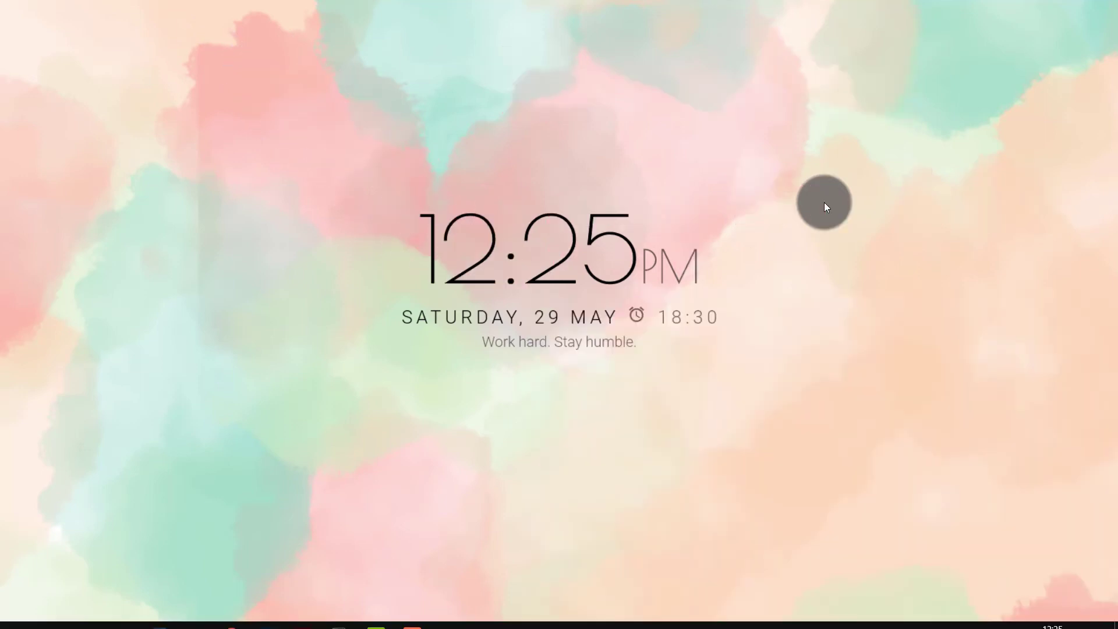
Open the 2. Widgets folder inside Aesthetic Kit- Windows Customization, in the desktop's Windows 10 Customization folder
{"action": "left_click", "coordinate": [207, 615]}
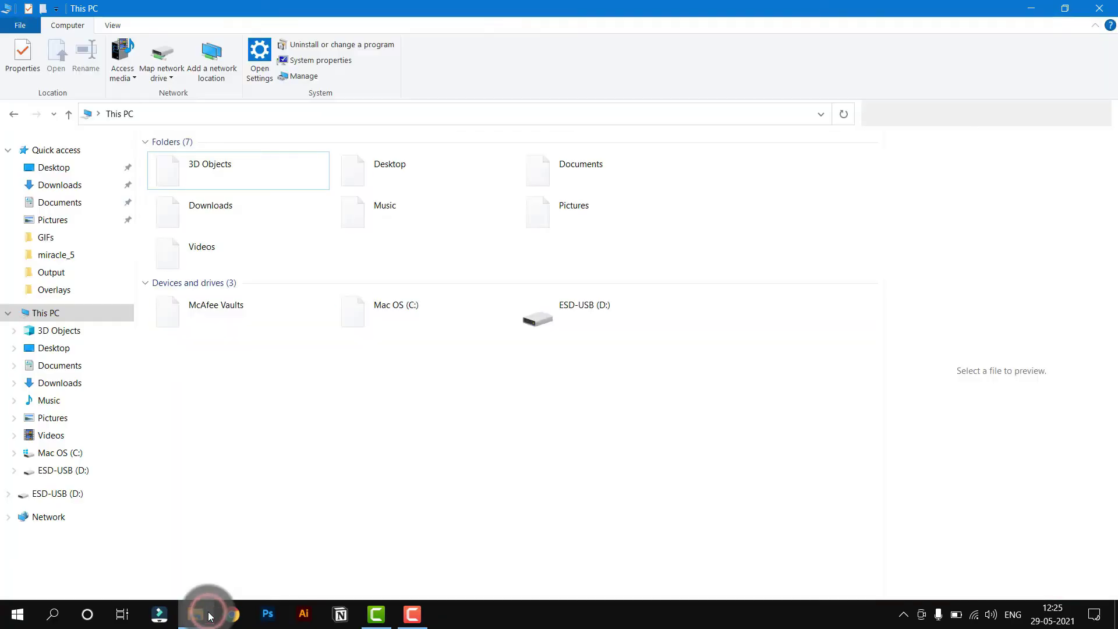
{"action": "left_click", "coordinate": [89, 170]}
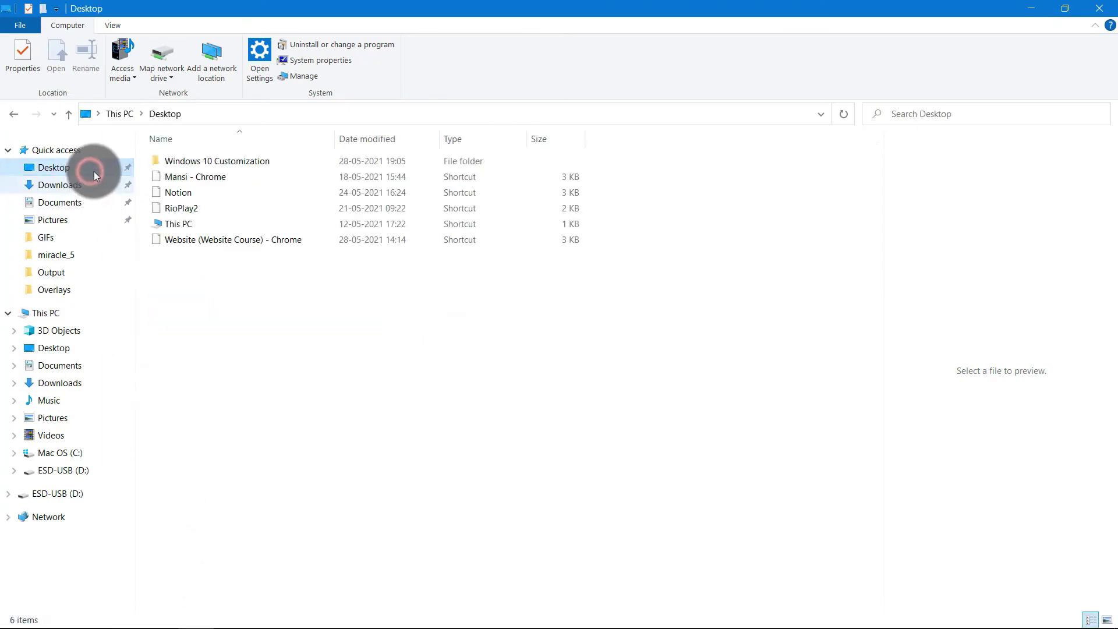
{"action": "double_click", "coordinate": [288, 165]}
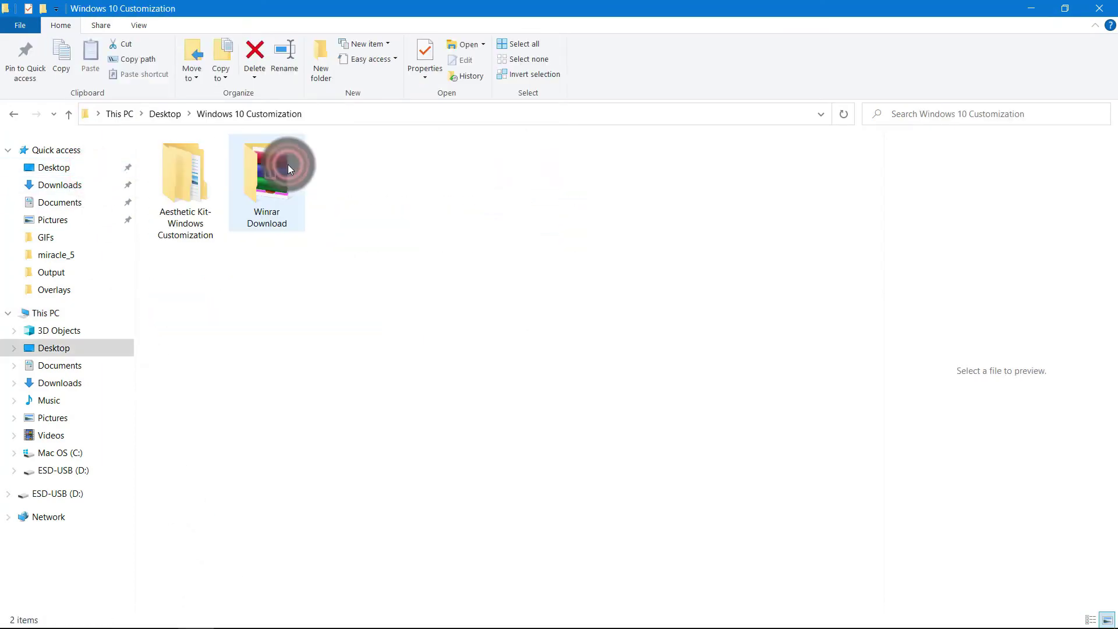
{"action": "double_click", "coordinate": [195, 204]}
{"action": "double_click", "coordinate": [381, 181]}
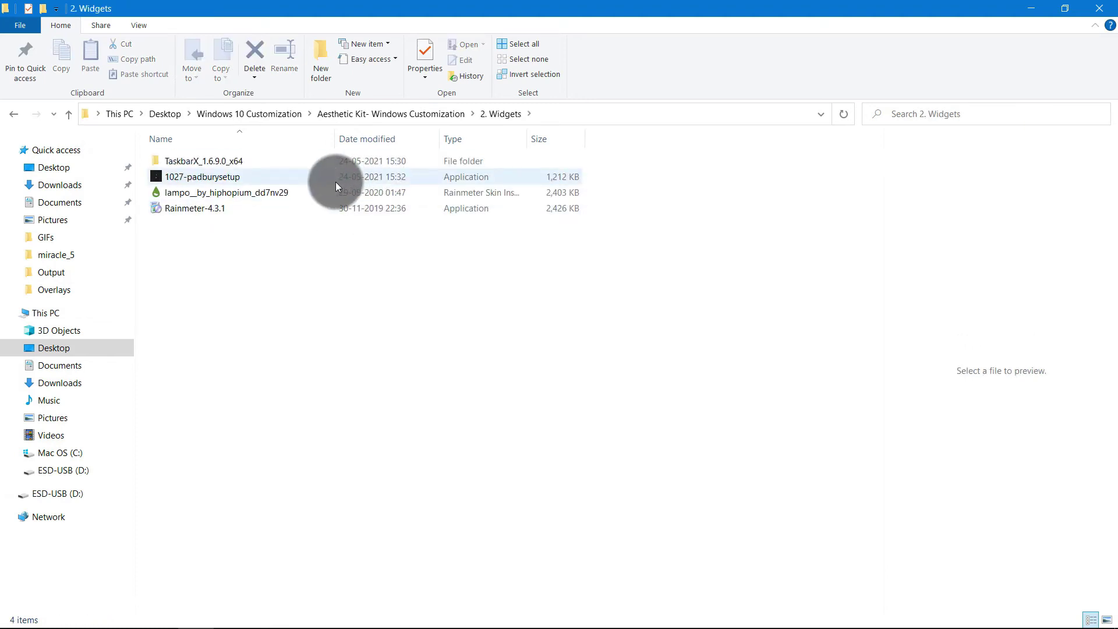
Install the Padbury Clock screensaver from 1027-padburysetup, accepting the license agreement
{"action": "double_click", "coordinate": [335, 182]}
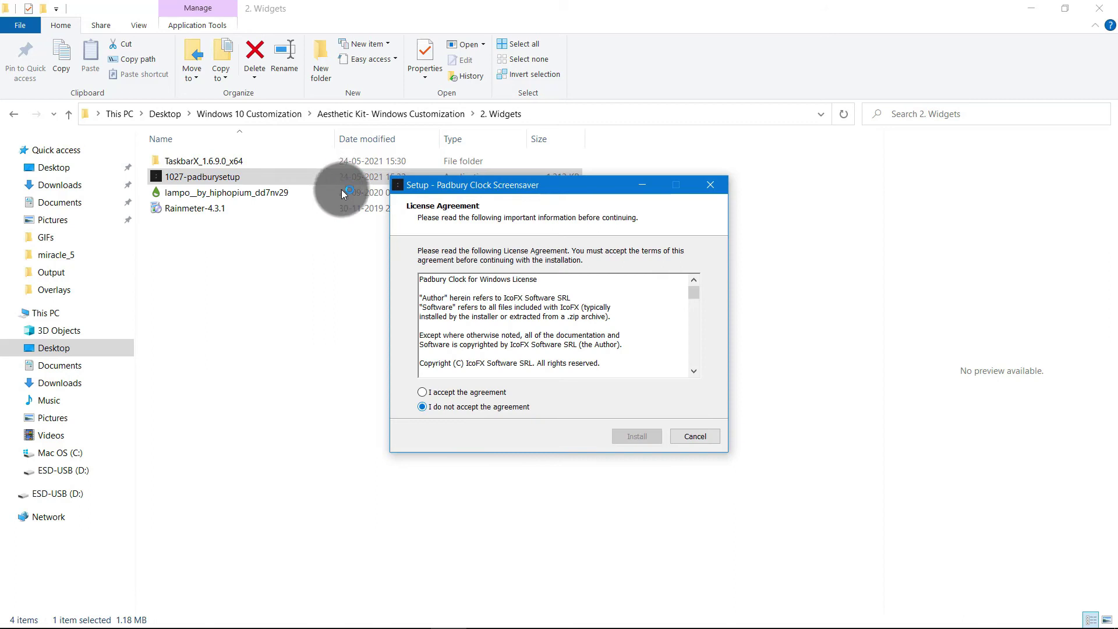
{"action": "left_click", "coordinate": [498, 395]}
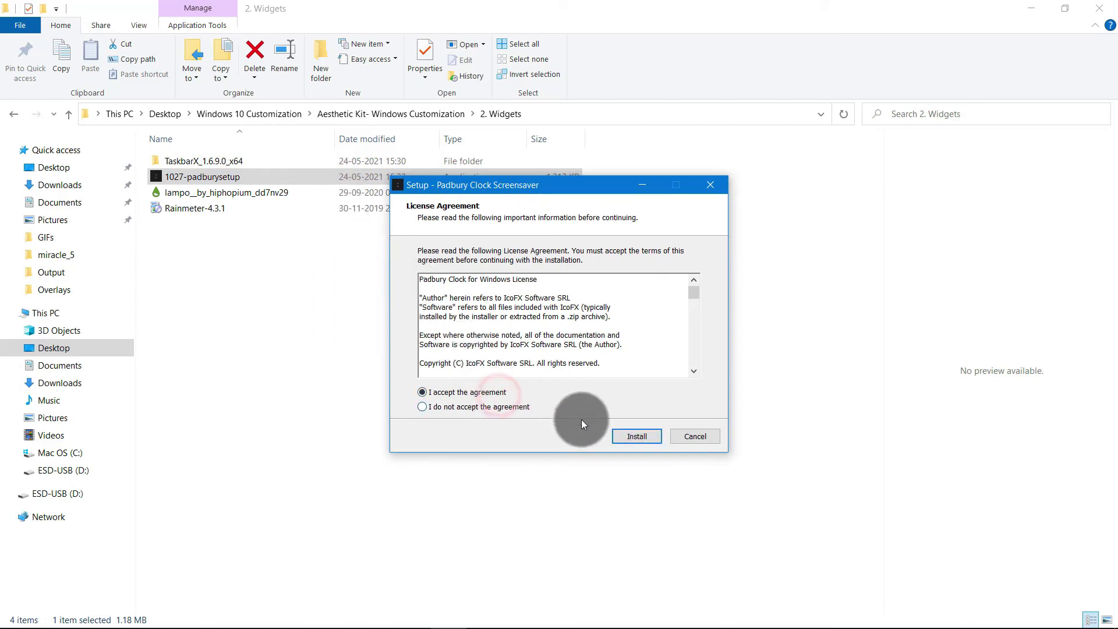
{"action": "left_click", "coordinate": [638, 436]}
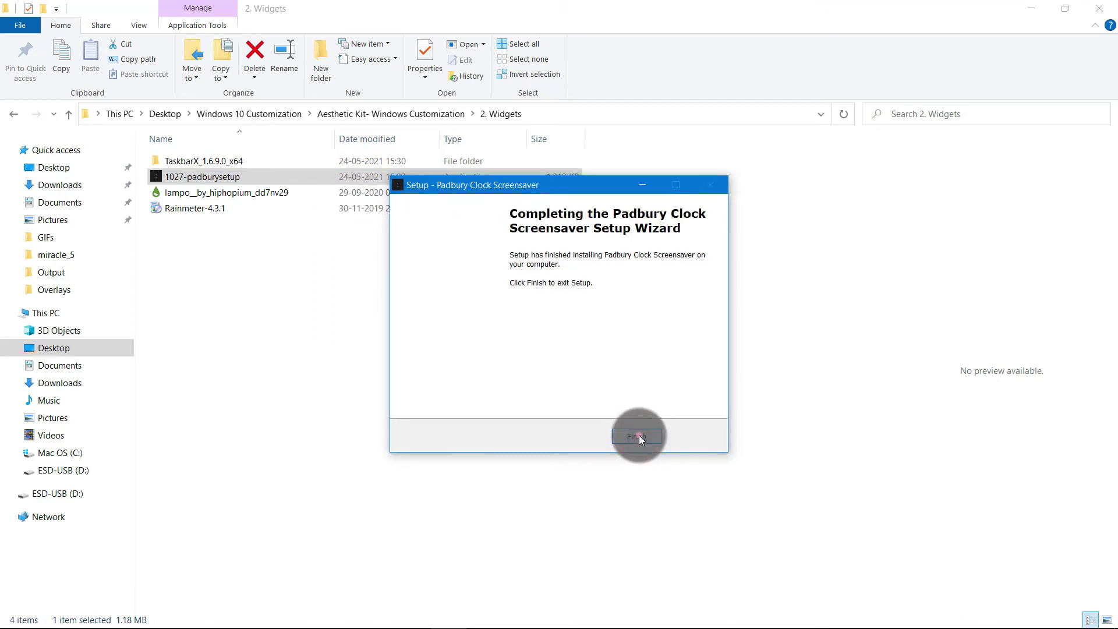
{"action": "left_click", "coordinate": [638, 435]}
Minimize the folder window and refresh the desktop
{"action": "left_click", "coordinate": [1030, 8]}
{"action": "right_click", "coordinate": [724, 89]}
{"action": "left_click", "coordinate": [756, 133]}
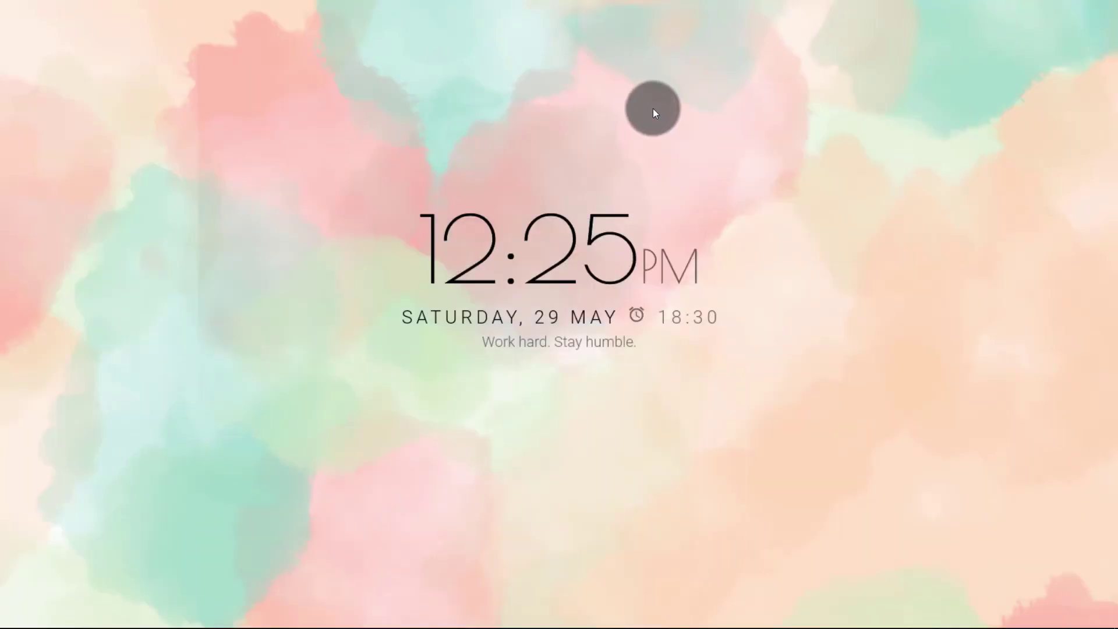
Search the personalization settings for "Screen Sa", open Change screen saver and select Padbury Clock as the screen saver
{"action": "right_click", "coordinate": [657, 111]}
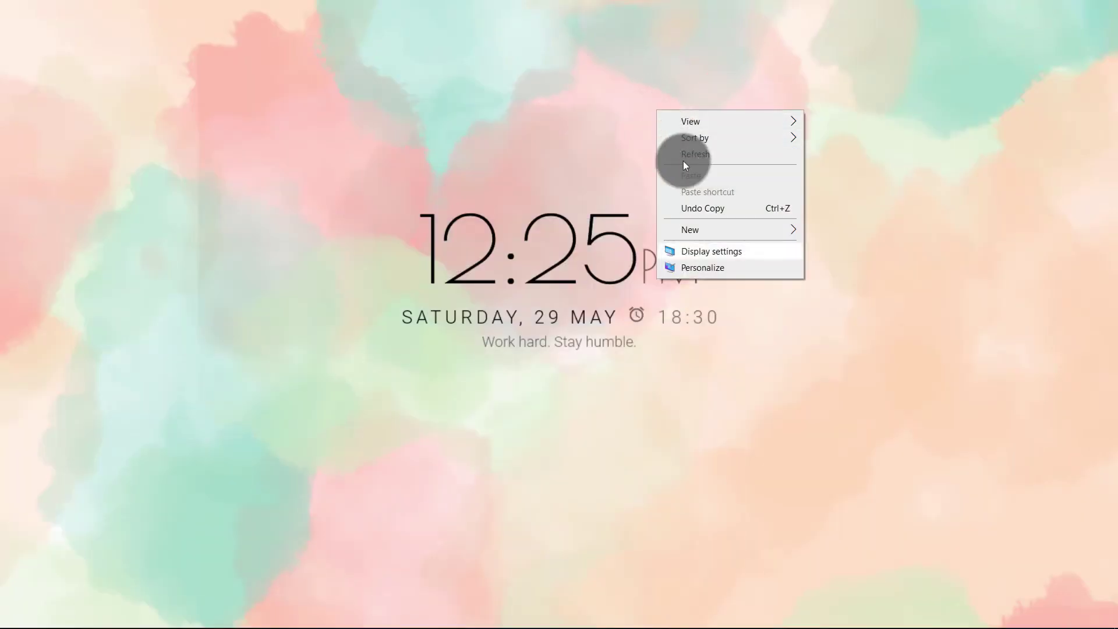
{"action": "left_click", "coordinate": [739, 269]}
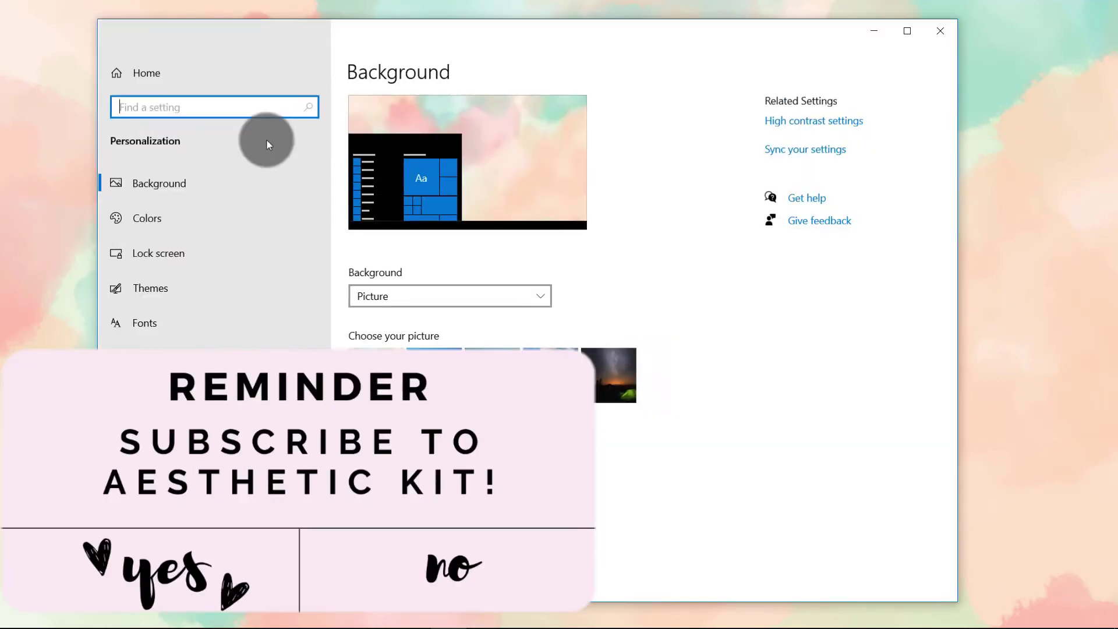
{"action": "left_click", "coordinate": [164, 112]}
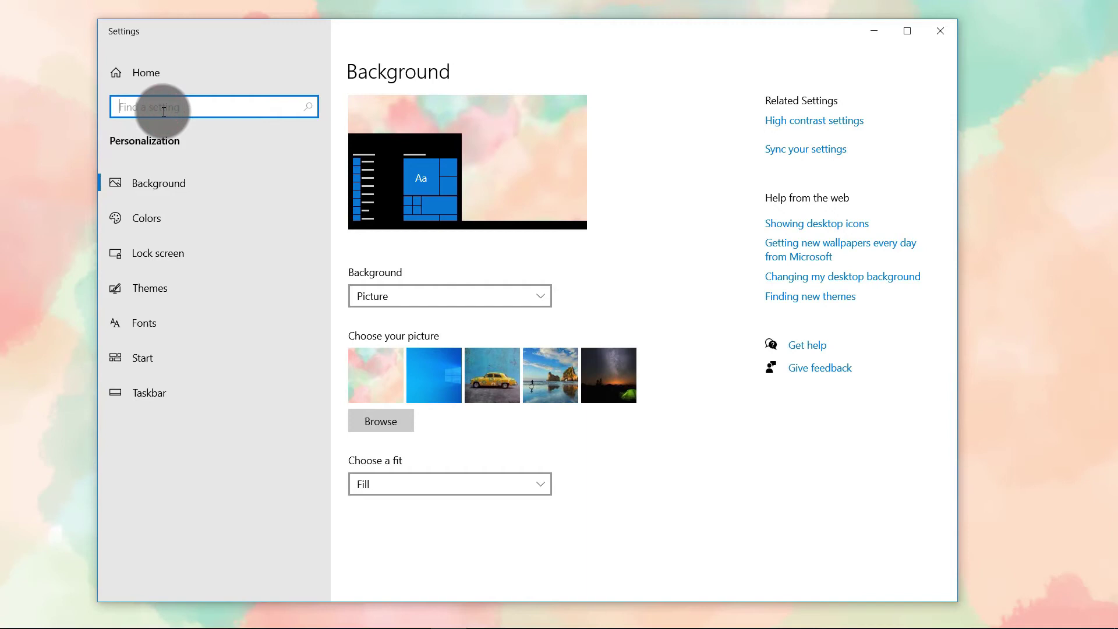
{"action": "type", "text": "Scre"}
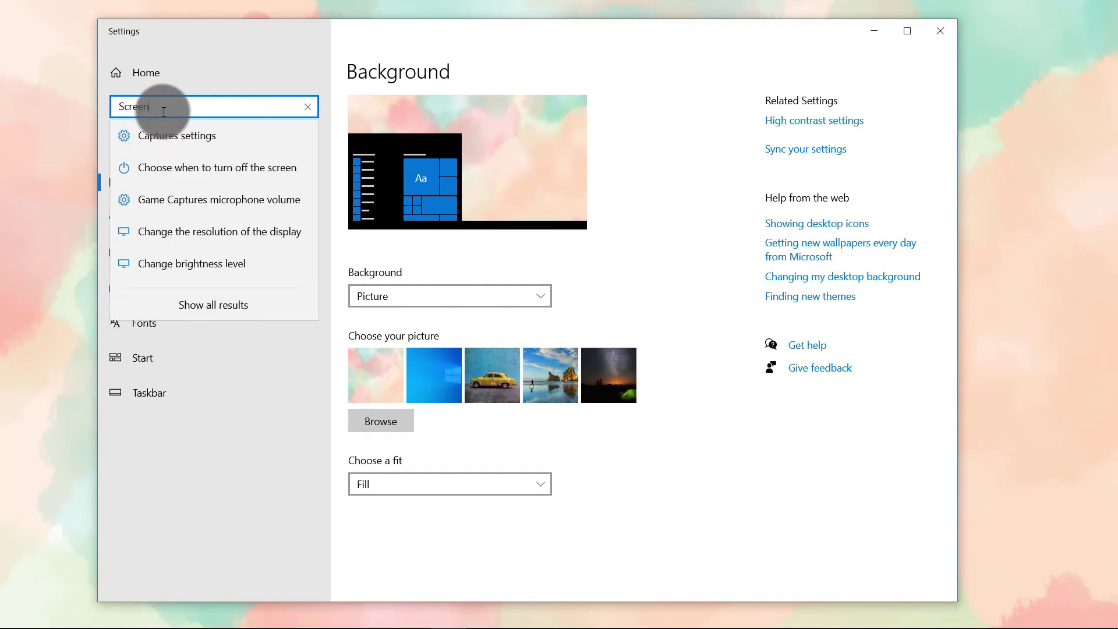
{"action": "type", "text": "en Sa"}
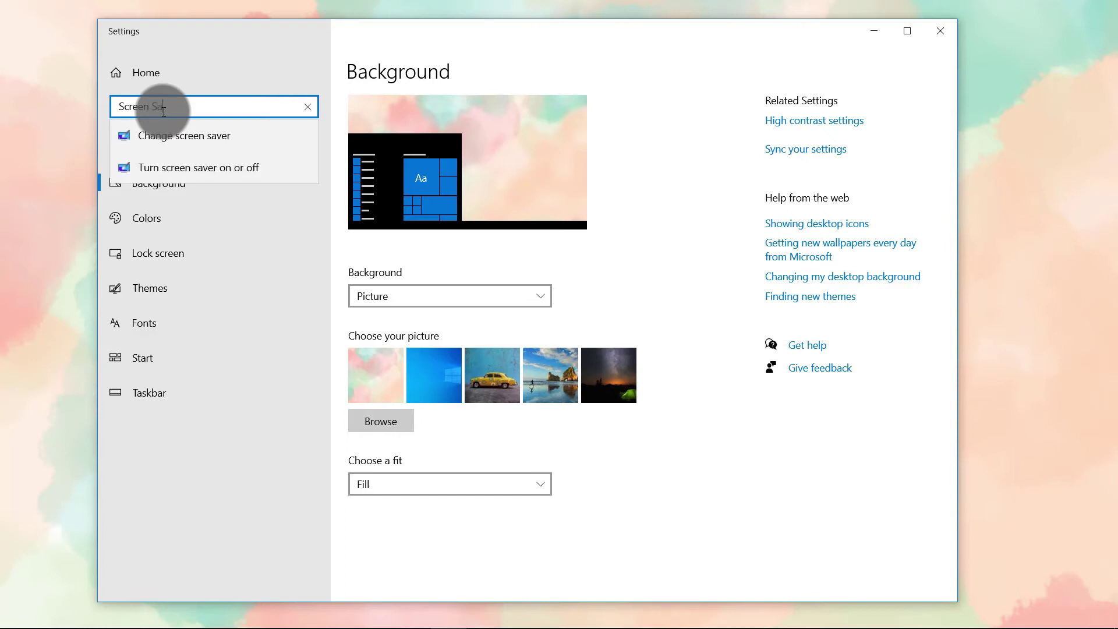
{"action": "left_click", "coordinate": [158, 143]}
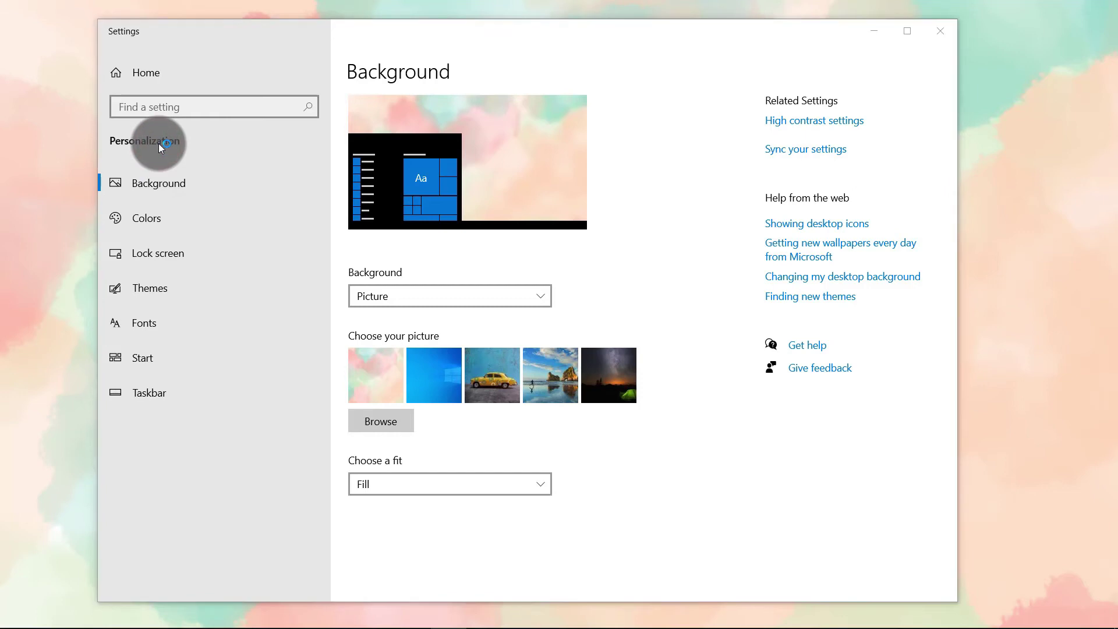
{"action": "left_click", "coordinate": [237, 336]}
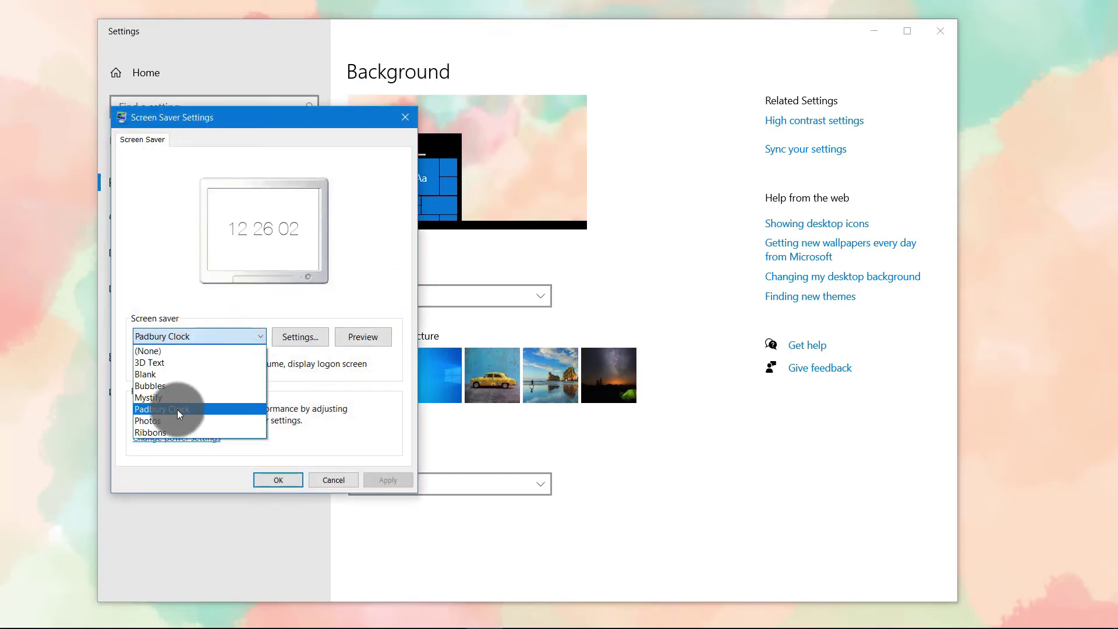
{"action": "left_click", "coordinate": [177, 410]}
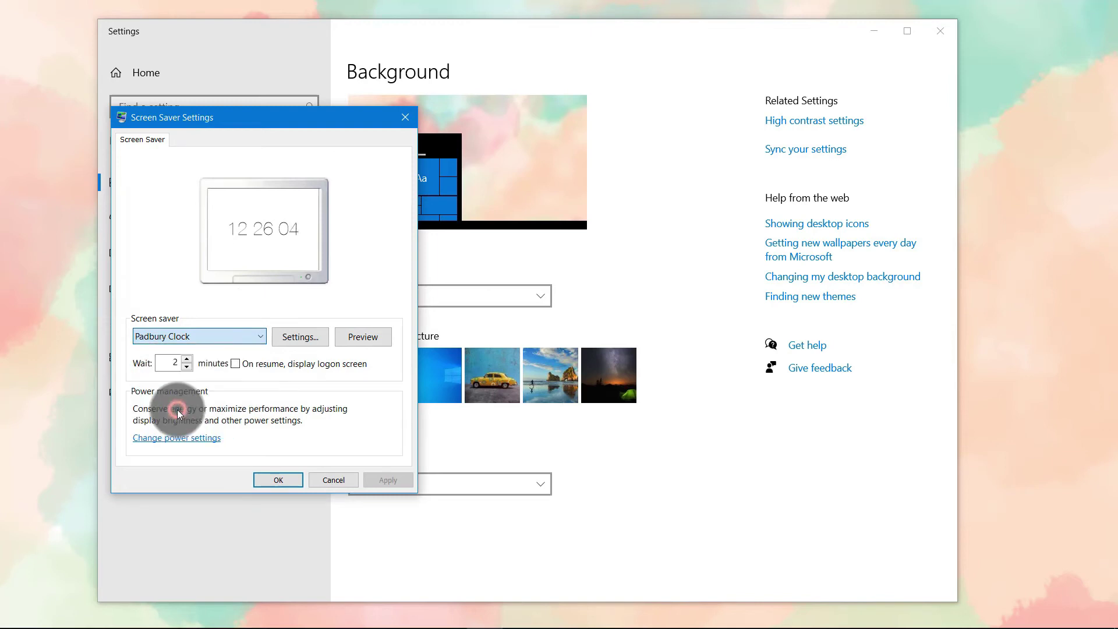
Configure Padbury Clock with 24 hour format off and the time separator displayed, apply the screen saver and preview it
{"action": "left_click", "coordinate": [314, 341]}
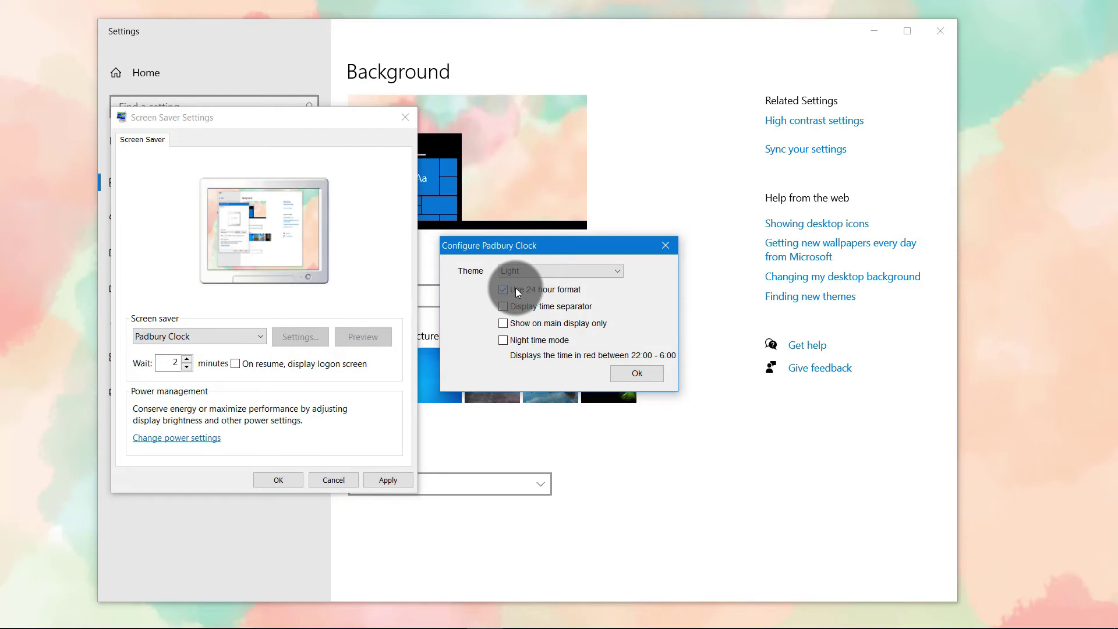
{"action": "left_click", "coordinate": [516, 288]}
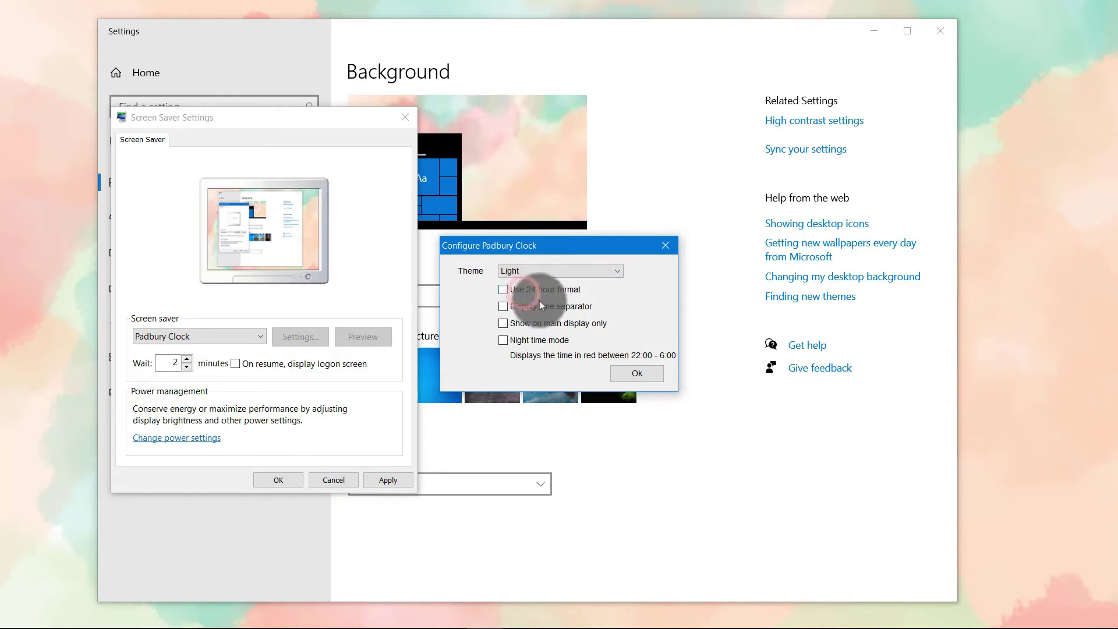
{"action": "left_click", "coordinate": [551, 308]}
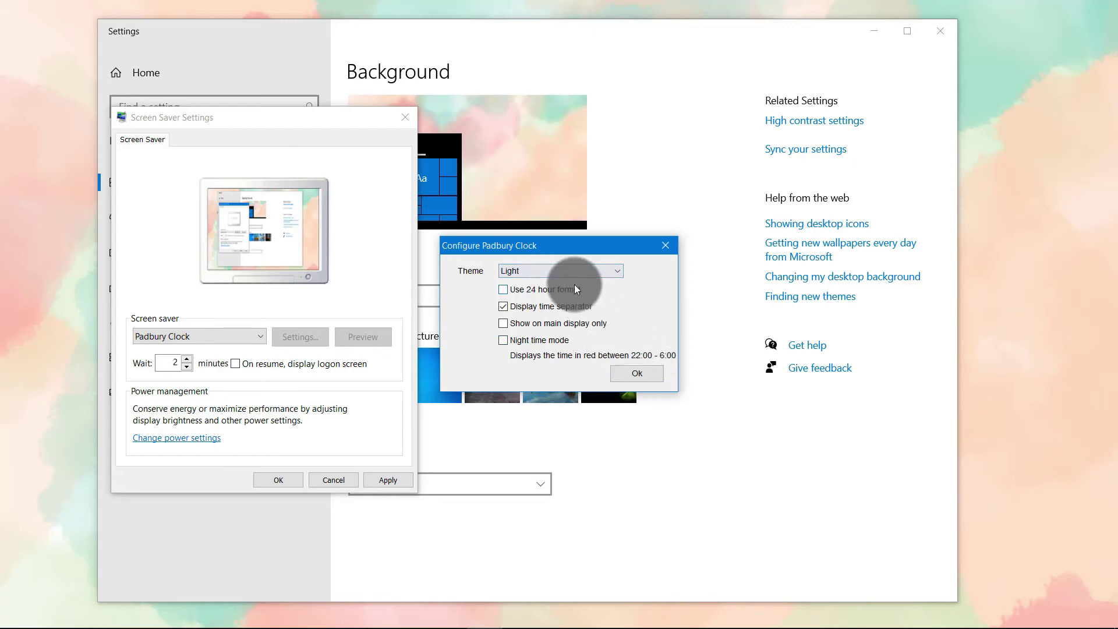
{"action": "left_click", "coordinate": [627, 374]}
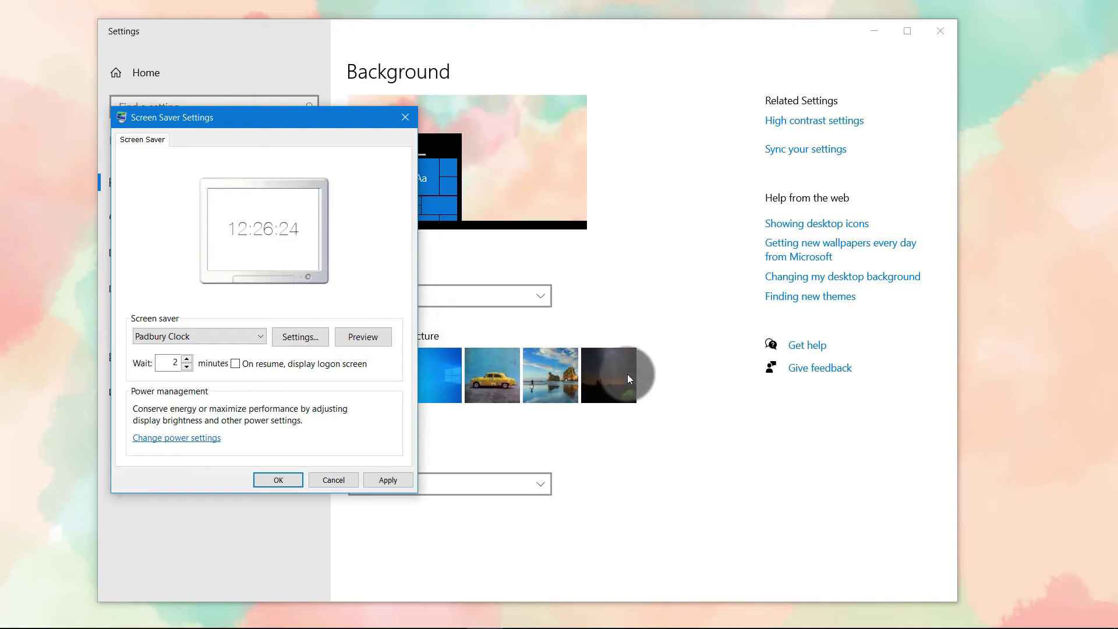
{"action": "left_click", "coordinate": [397, 480]}
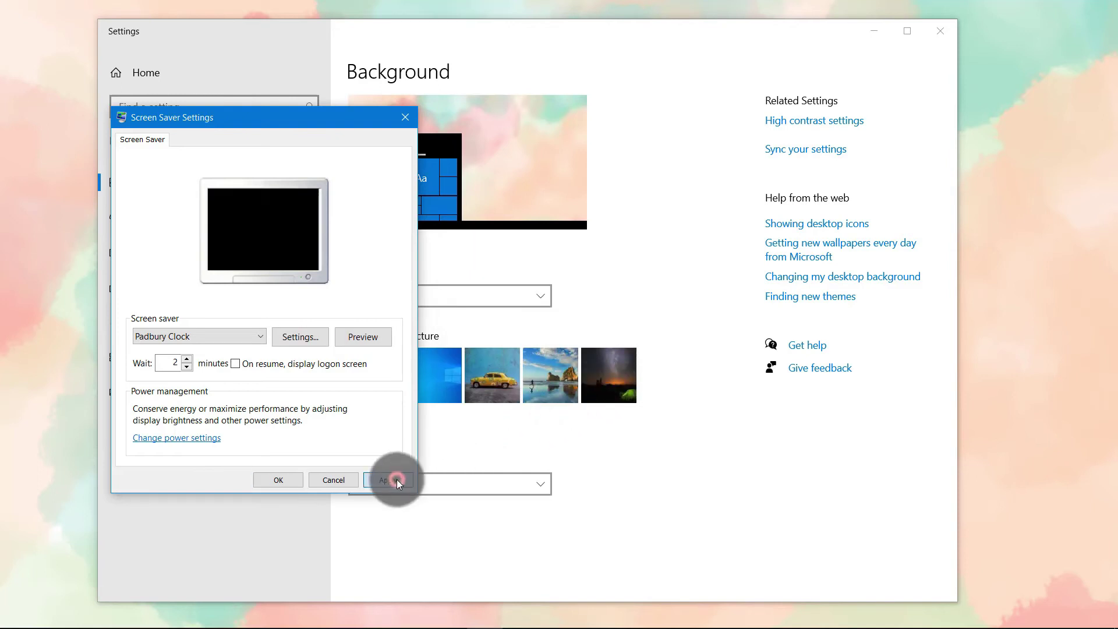
{"action": "left_click", "coordinate": [359, 336]}
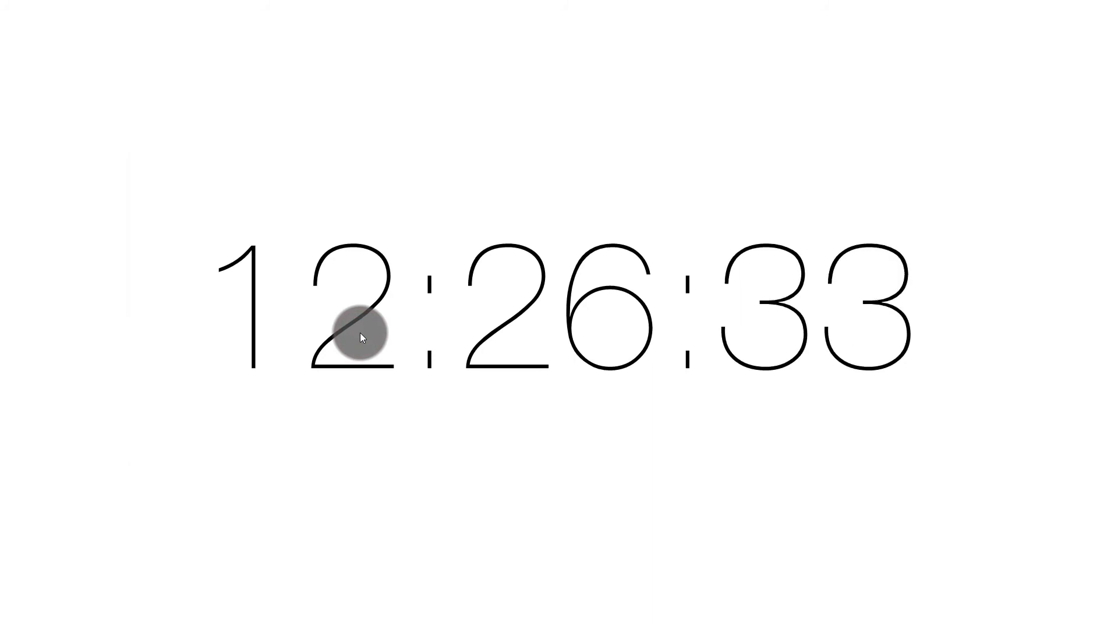
{"action": "left_click", "coordinate": [360, 333]}
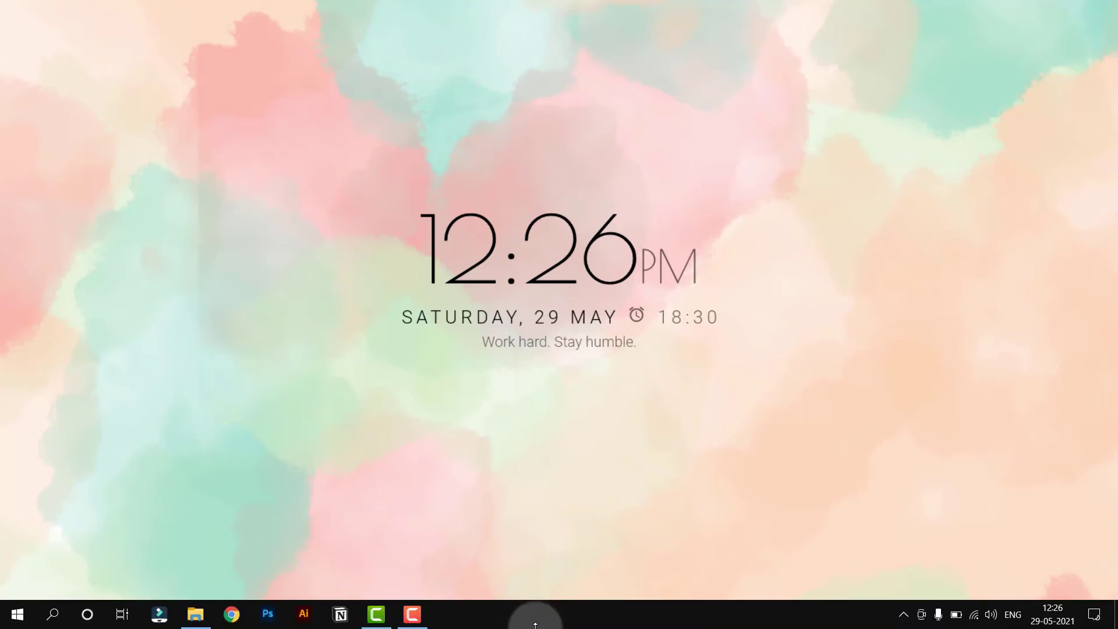
Launch TaskbarX Configurator from the TaskbarX_1.6.9.0_x64 folder, apply the Blur style to the taskbar and return to the desktop
{"action": "left_click", "coordinate": [195, 622]}
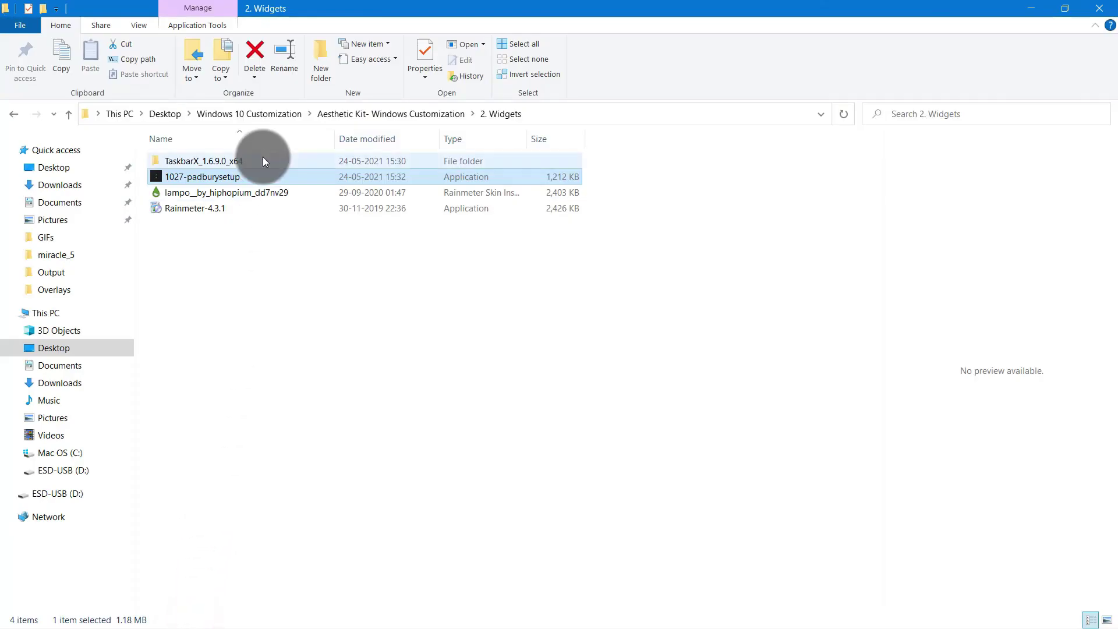
{"action": "double_click", "coordinate": [242, 163]}
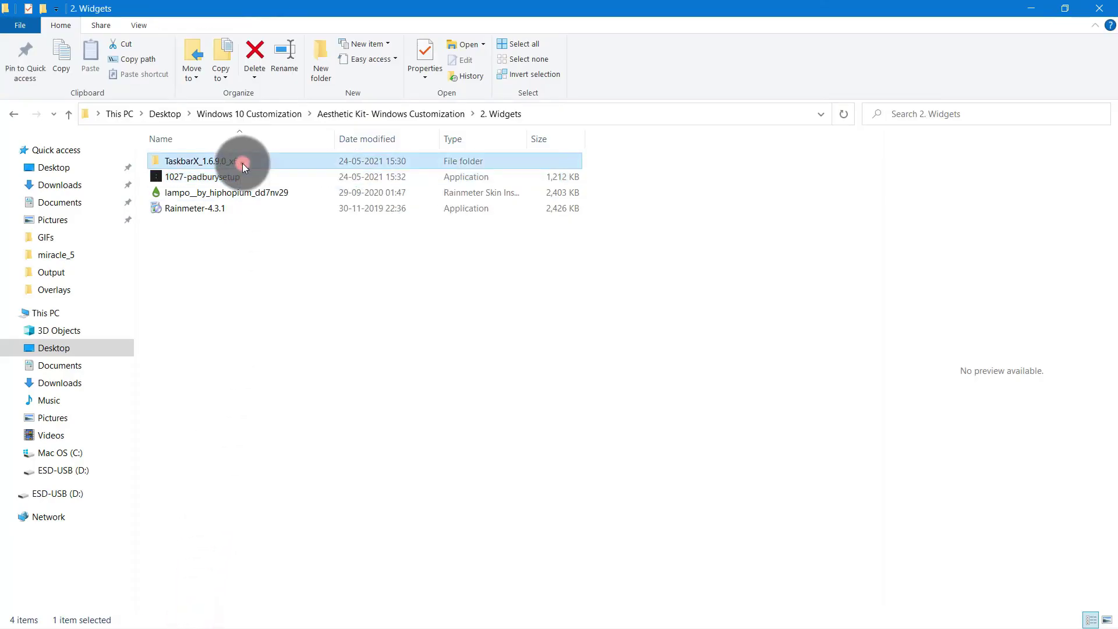
{"action": "left_click", "coordinate": [230, 273]}
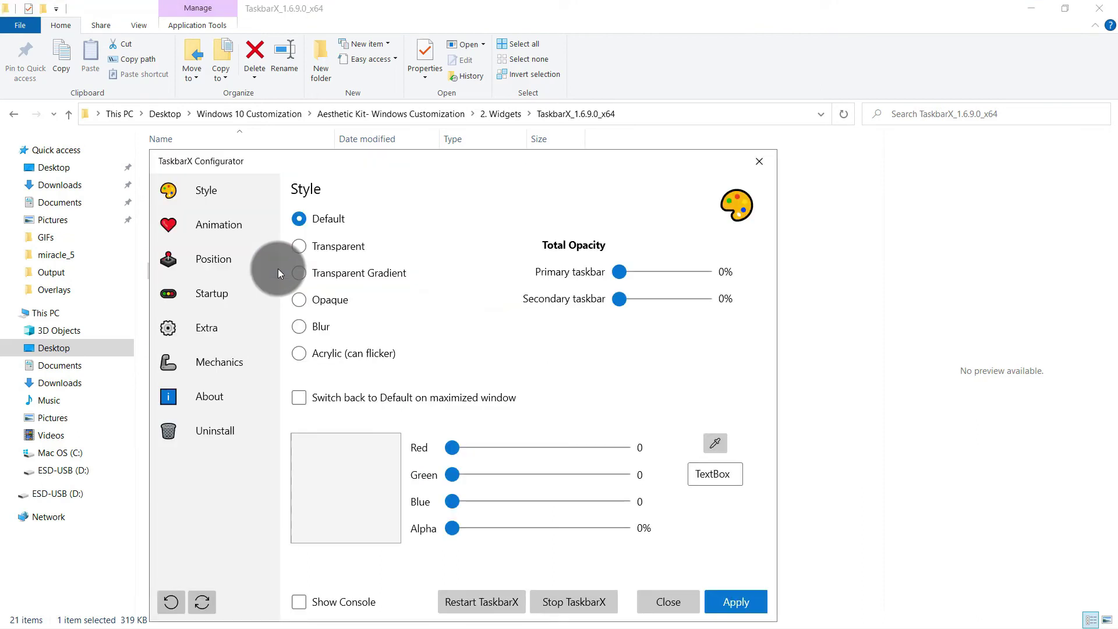
{"action": "left_click", "coordinate": [737, 600]}
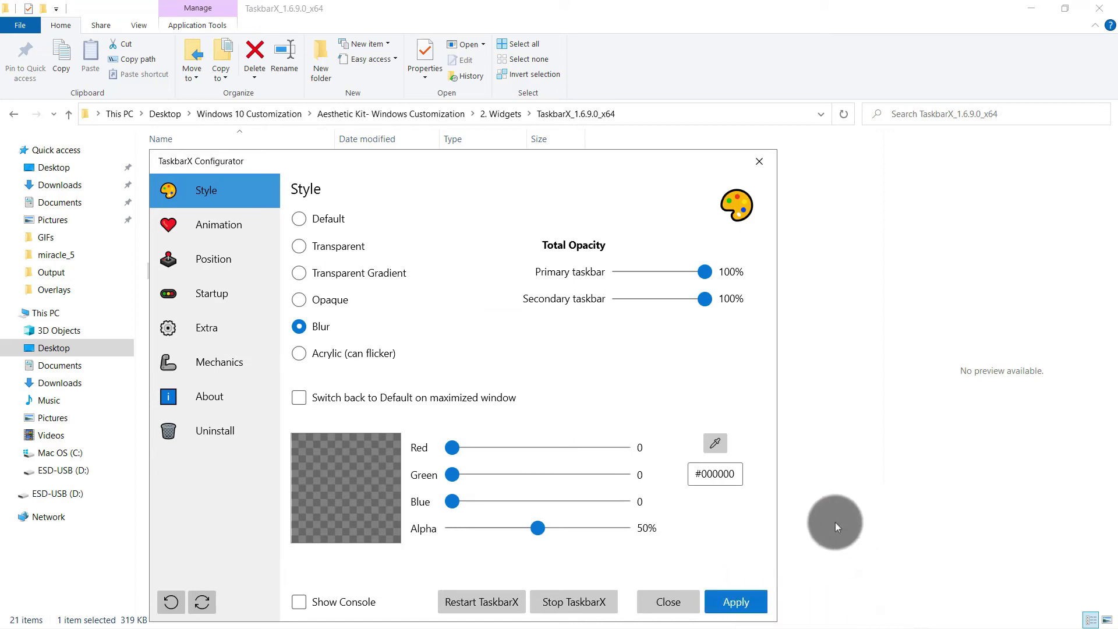
{"action": "left_click_drag", "start_coordinate": [631, 154], "coordinate": [693, 106]}
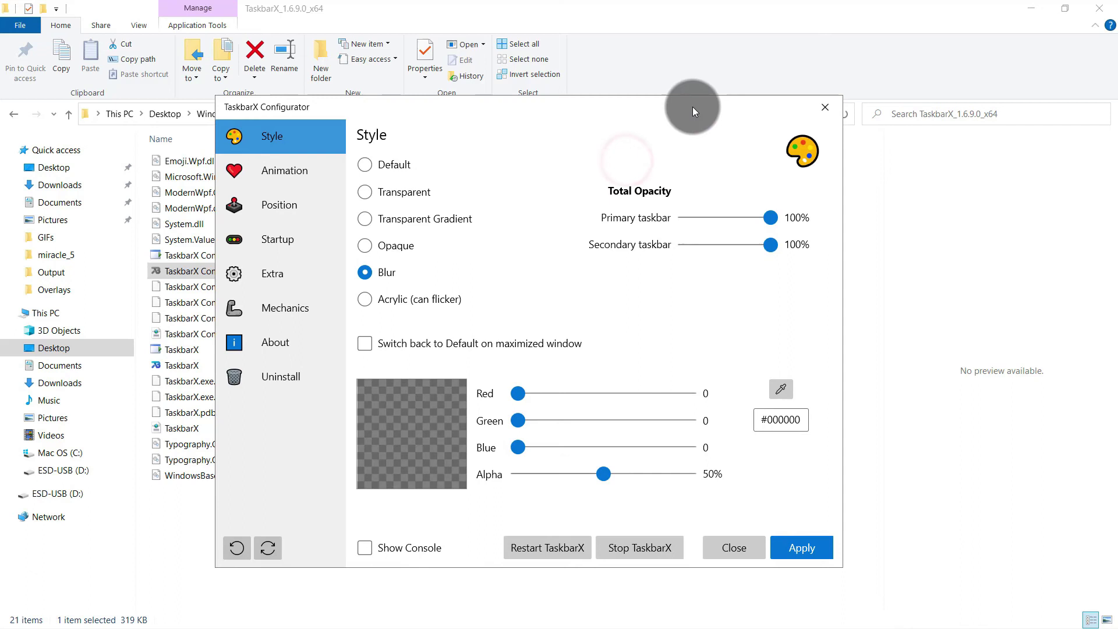
{"action": "left_click", "coordinate": [724, 544]}
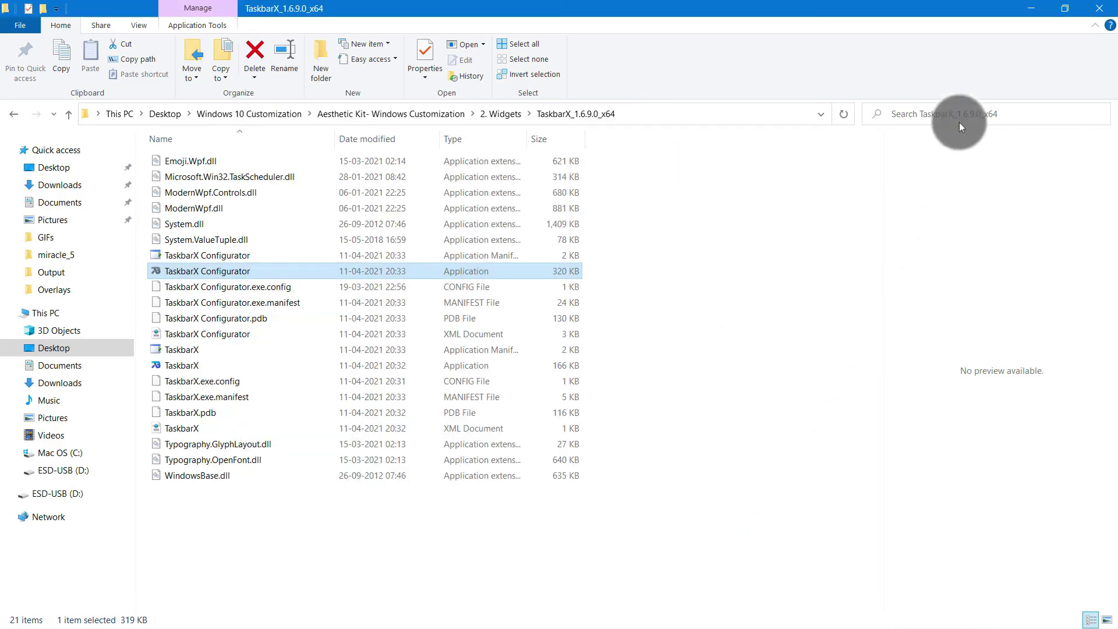
{"action": "left_click", "coordinate": [1026, 1]}
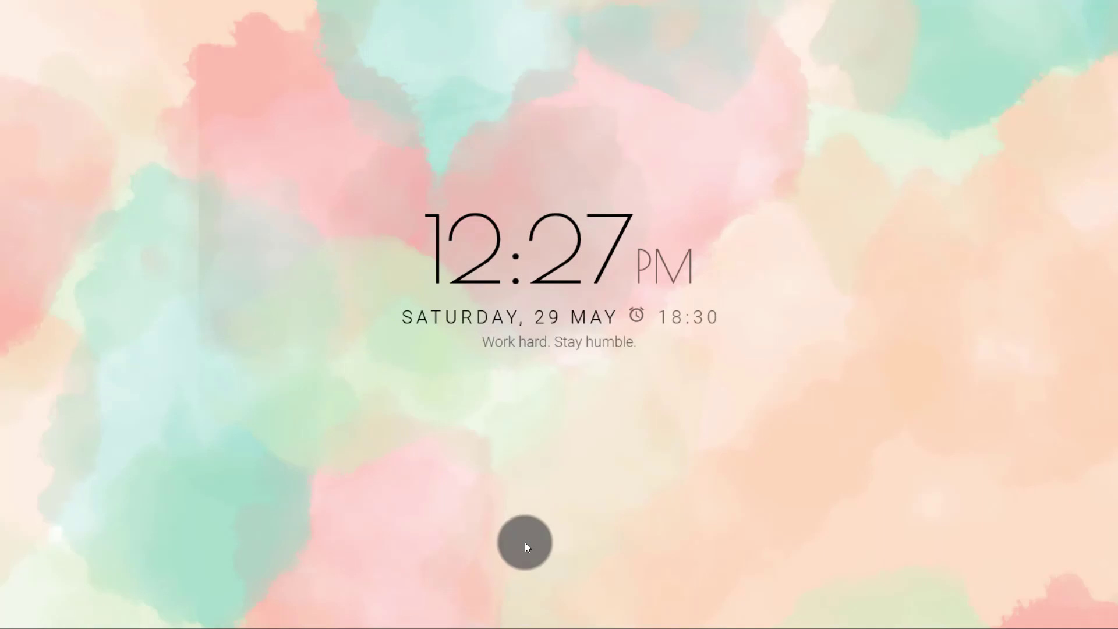
In the taskbar settings, turn on small taskbar buttons and set the taskbar location on screen to Top
{"action": "mouse_move", "coordinate": [659, 584]}
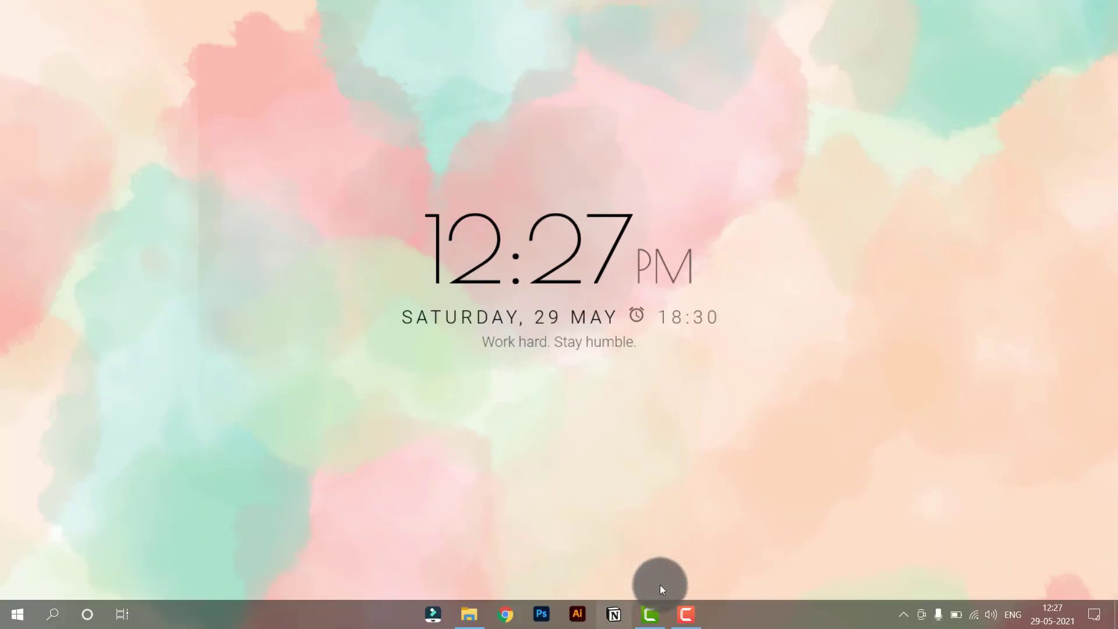
{"action": "right_click", "coordinate": [742, 610]}
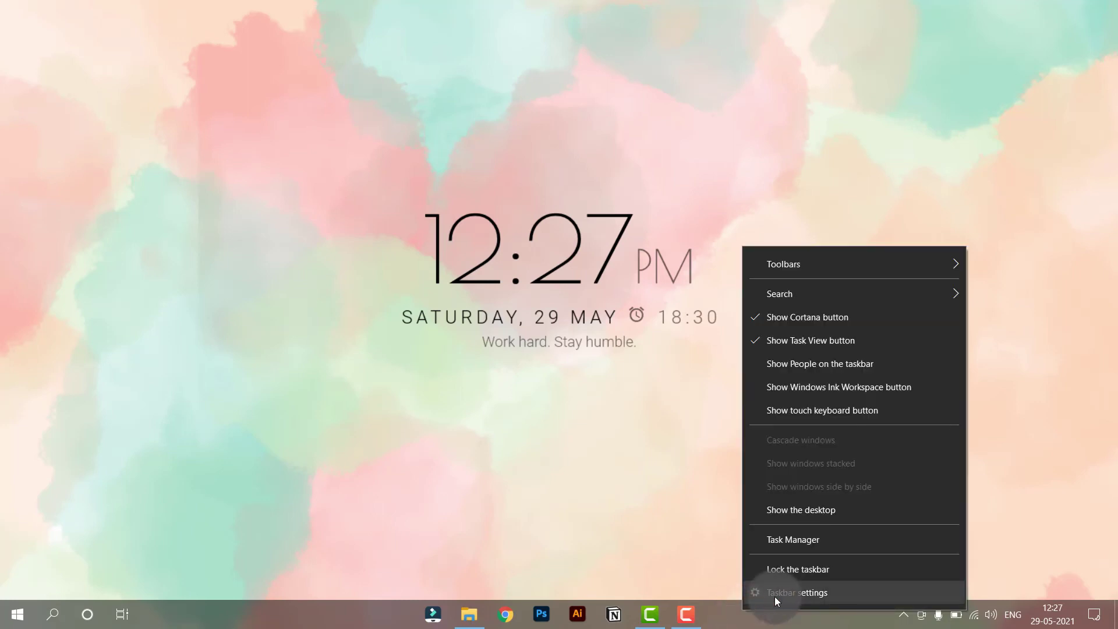
{"action": "left_click", "coordinate": [776, 592]}
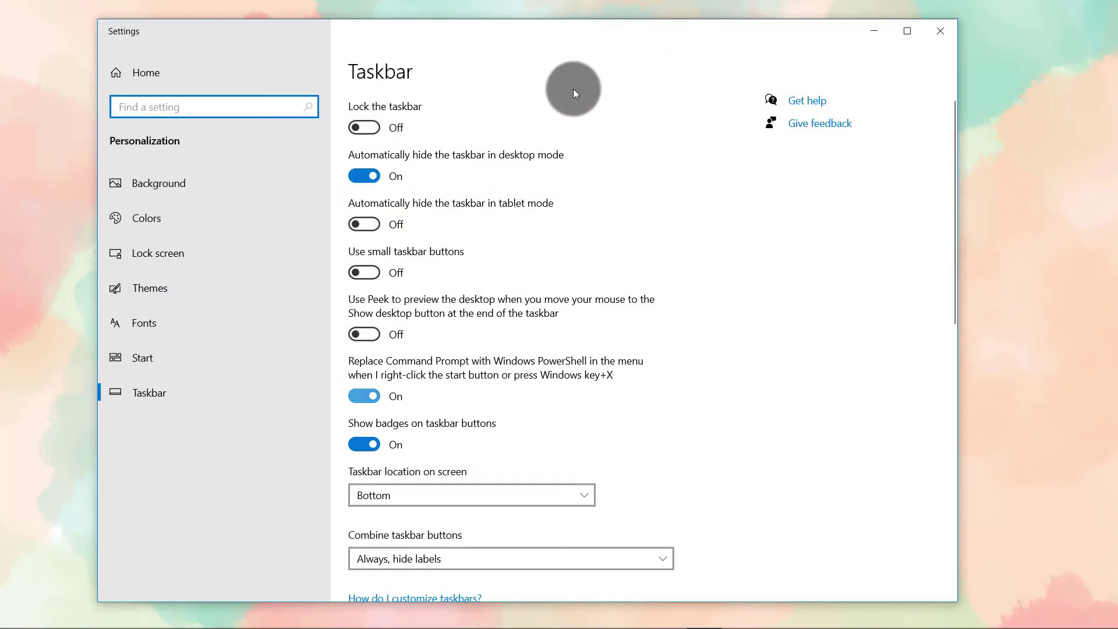
{"action": "left_click", "coordinate": [364, 272]}
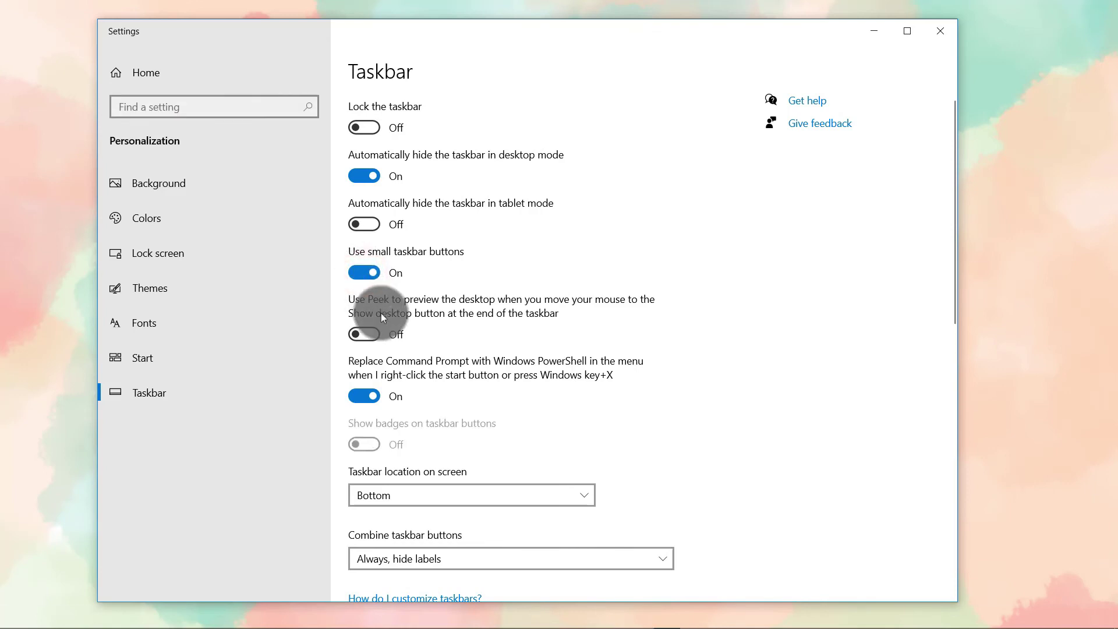
{"action": "left_click", "coordinate": [457, 490]}
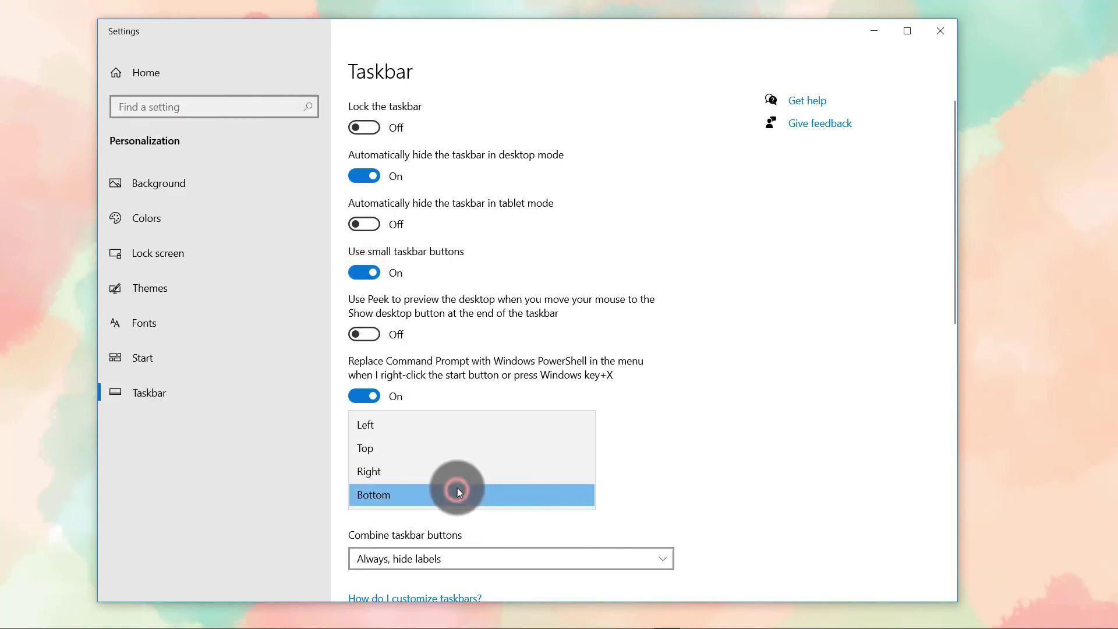
{"action": "left_click", "coordinate": [464, 444]}
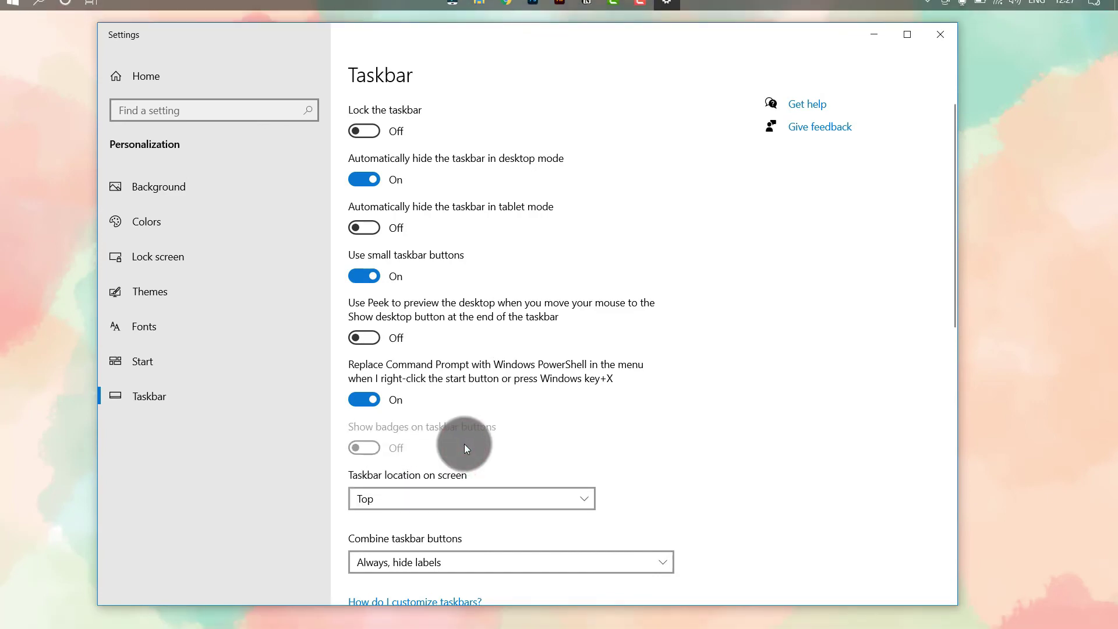
{"action": "left_click", "coordinate": [935, 40]}
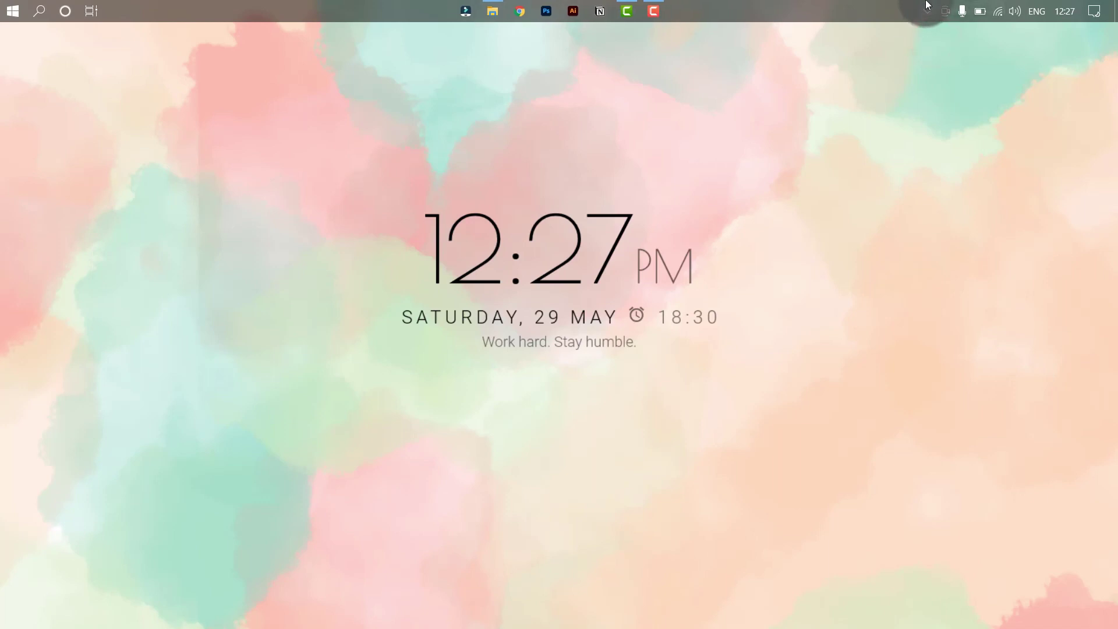
Check how the action center and the Start menu open from the relocated taskbar
{"action": "left_click", "coordinate": [926, 4]}
{"action": "left_click", "coordinate": [1095, 12]}
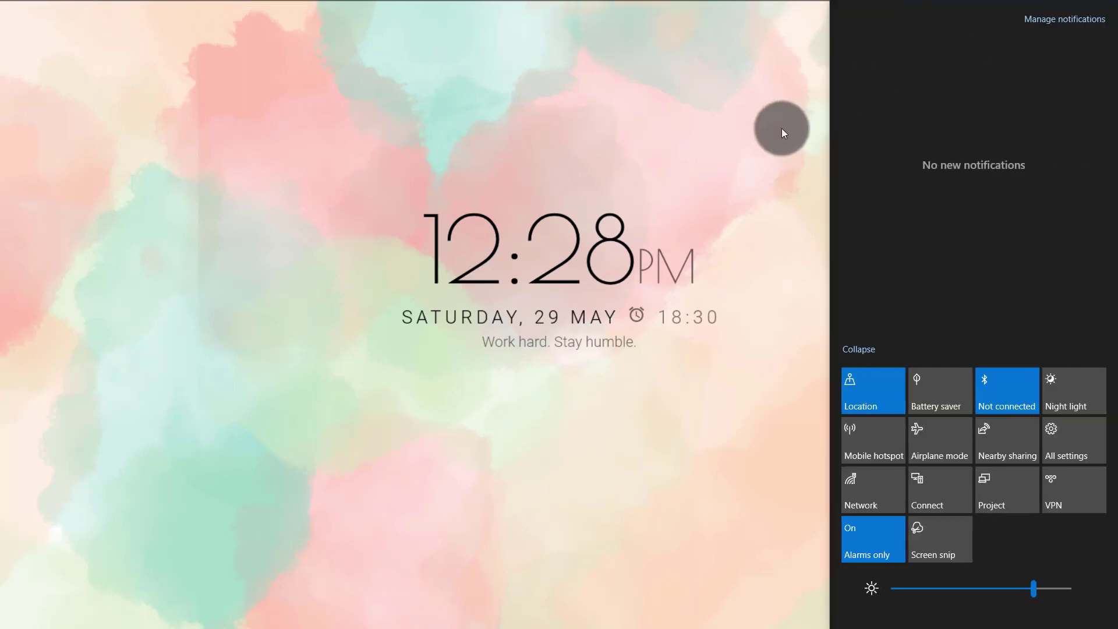
{"action": "left_click", "coordinate": [781, 128]}
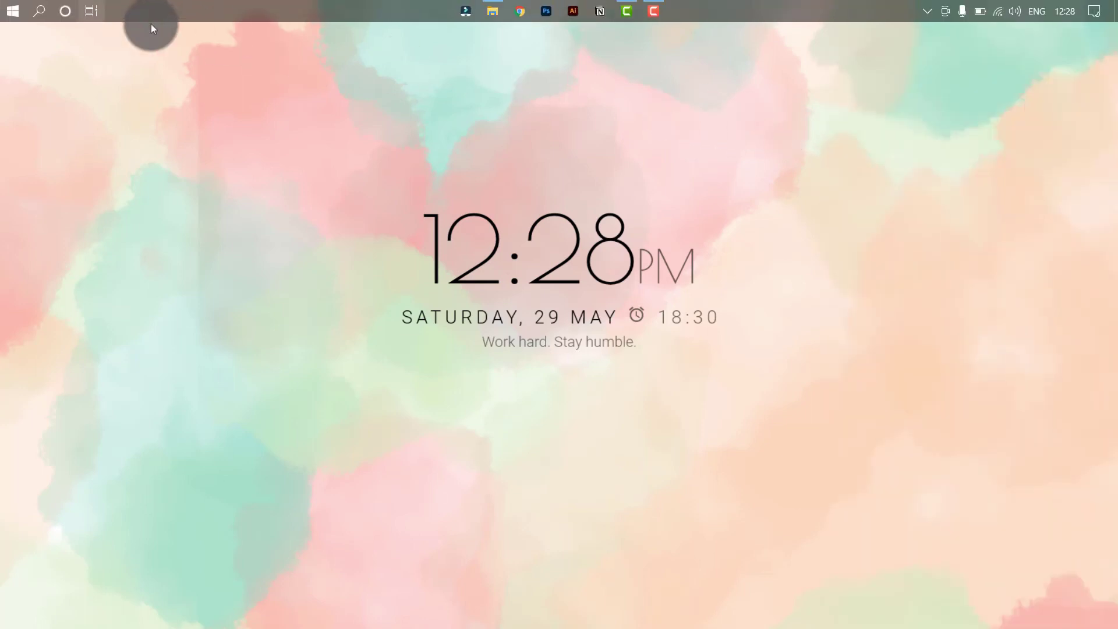
{"action": "left_click", "coordinate": [14, 7]}
{"action": "key", "text": "super"}
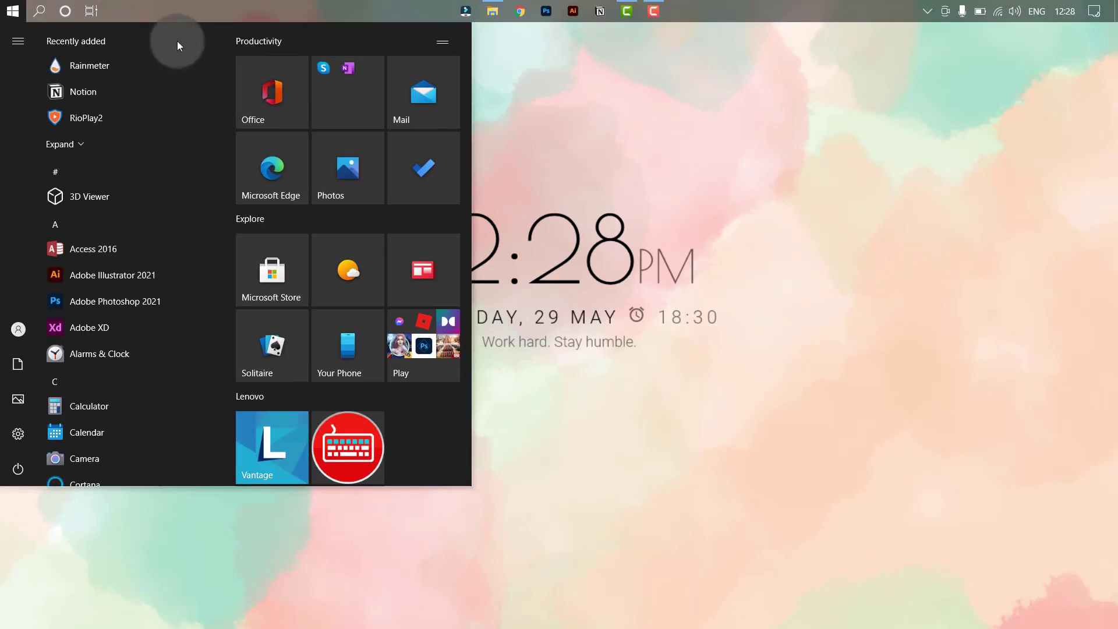
{"action": "left_click", "coordinate": [753, 182]}
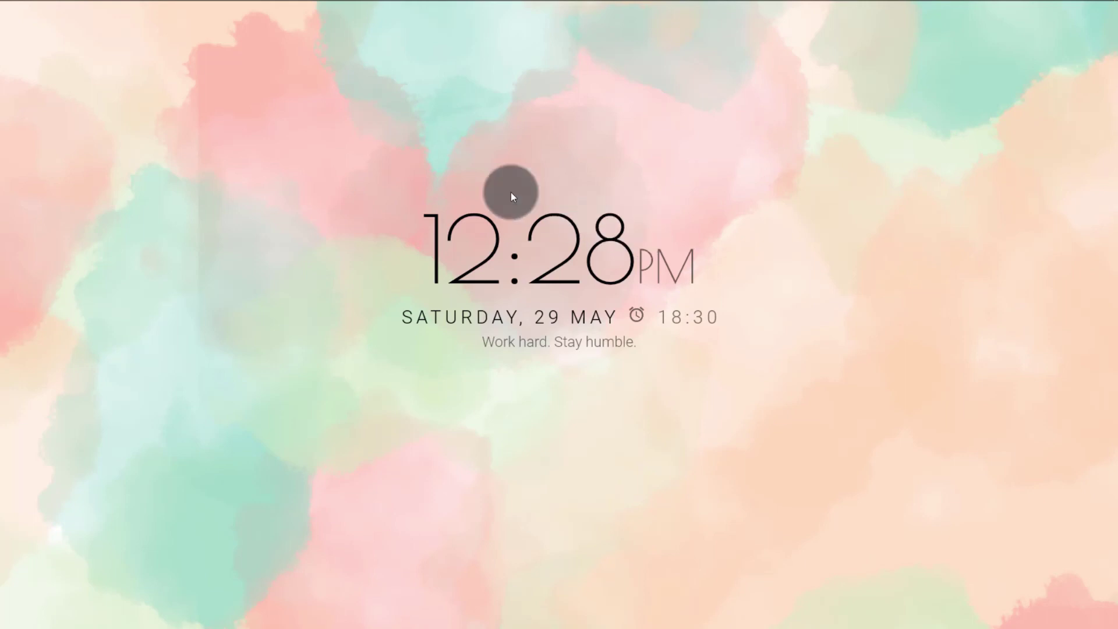
Open the theme's color settings from the desktop's personalization settings and go to the accent color choices
{"action": "right_click", "coordinate": [338, 144]}
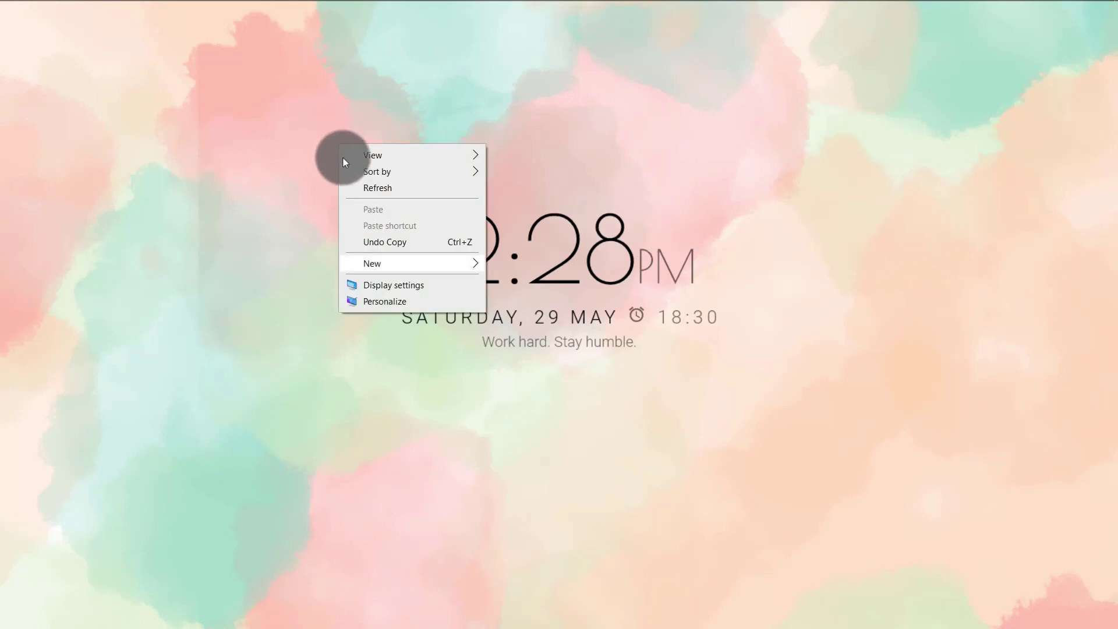
{"action": "left_click", "coordinate": [386, 301]}
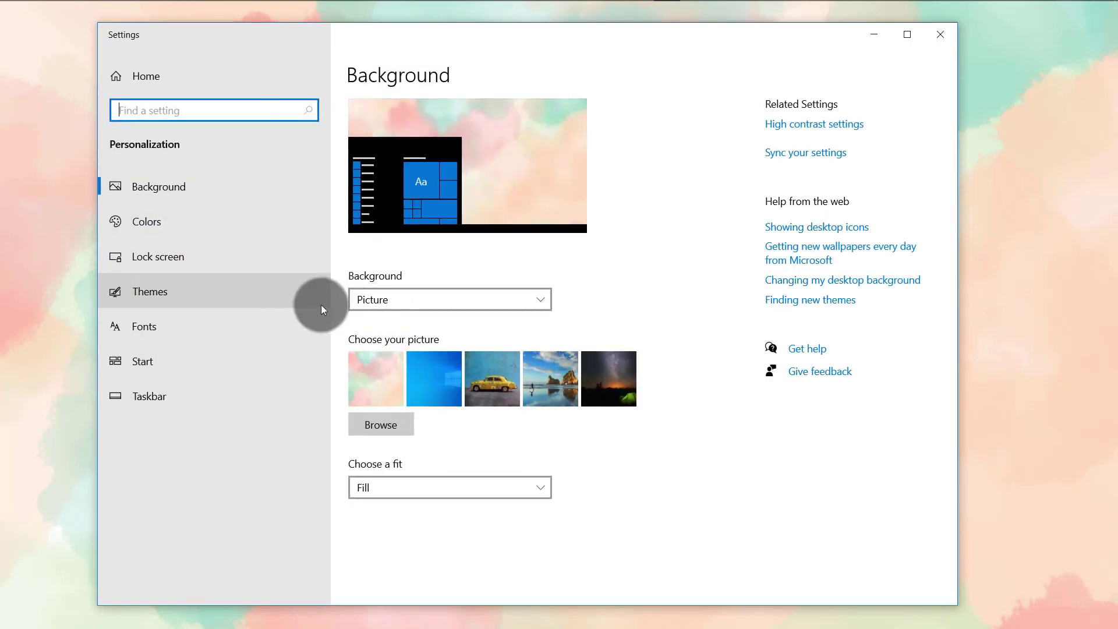
{"action": "left_click", "coordinate": [179, 302]}
{"action": "scroll", "coordinate": [452, 363], "scroll_direction": "down", "scroll_amount": 5}
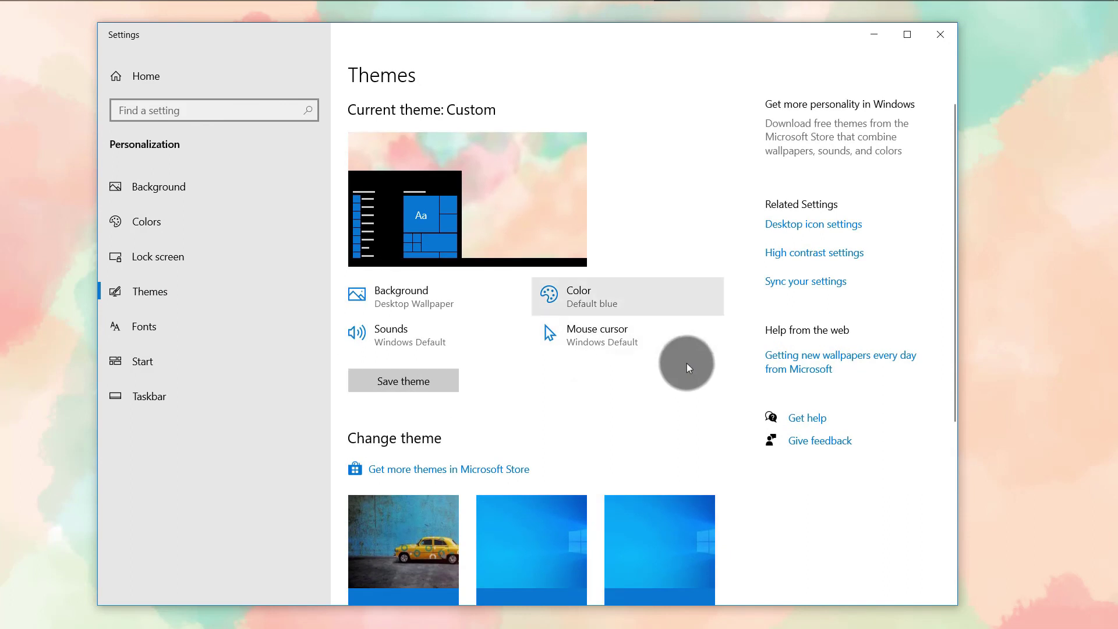
{"action": "left_click", "coordinate": [645, 297]}
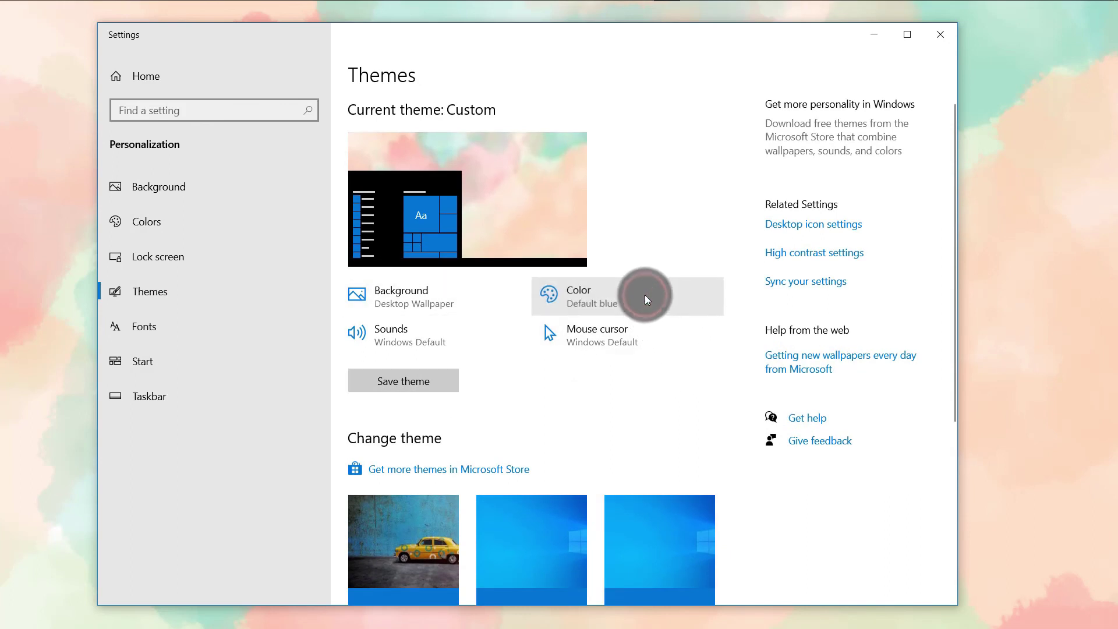
{"action": "scroll", "coordinate": [417, 424], "scroll_direction": "down", "scroll_amount": 10}
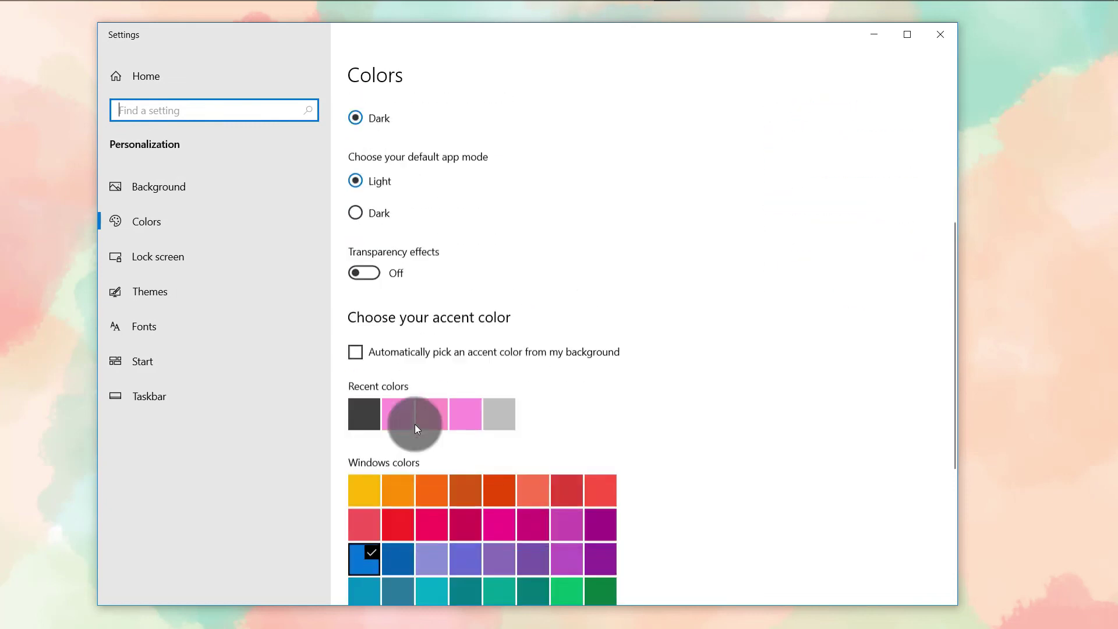
Pick a pink recent color and replace it with a custom light pink accent color
{"action": "left_click", "coordinate": [394, 173]}
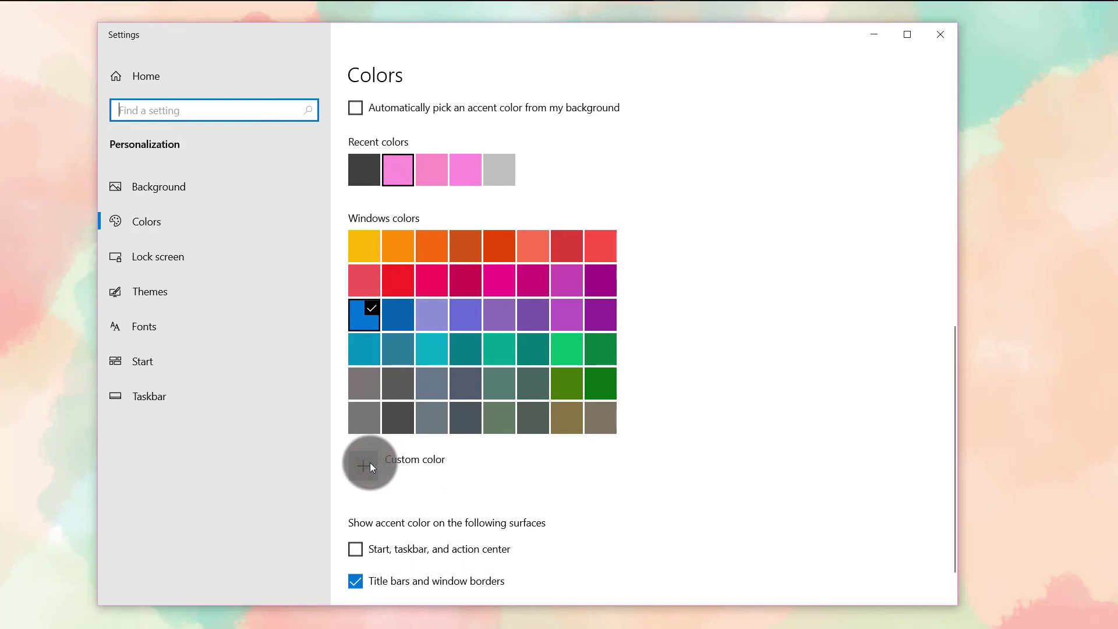
{"action": "left_click", "coordinate": [417, 459]}
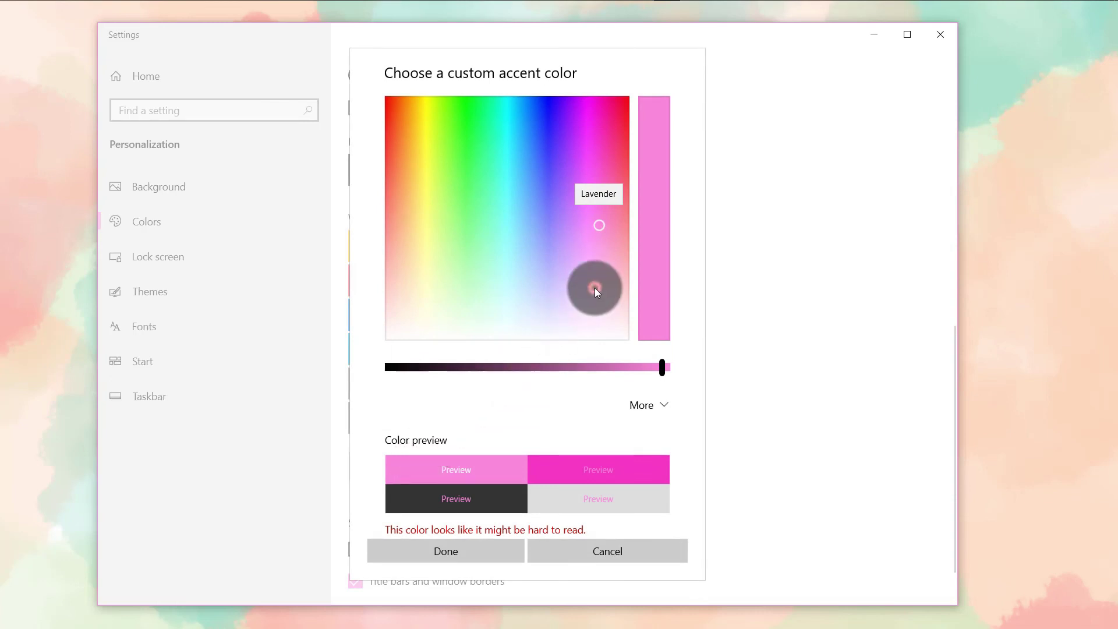
{"action": "left_click_drag", "start_coordinate": [595, 288], "coordinate": [600, 312]}
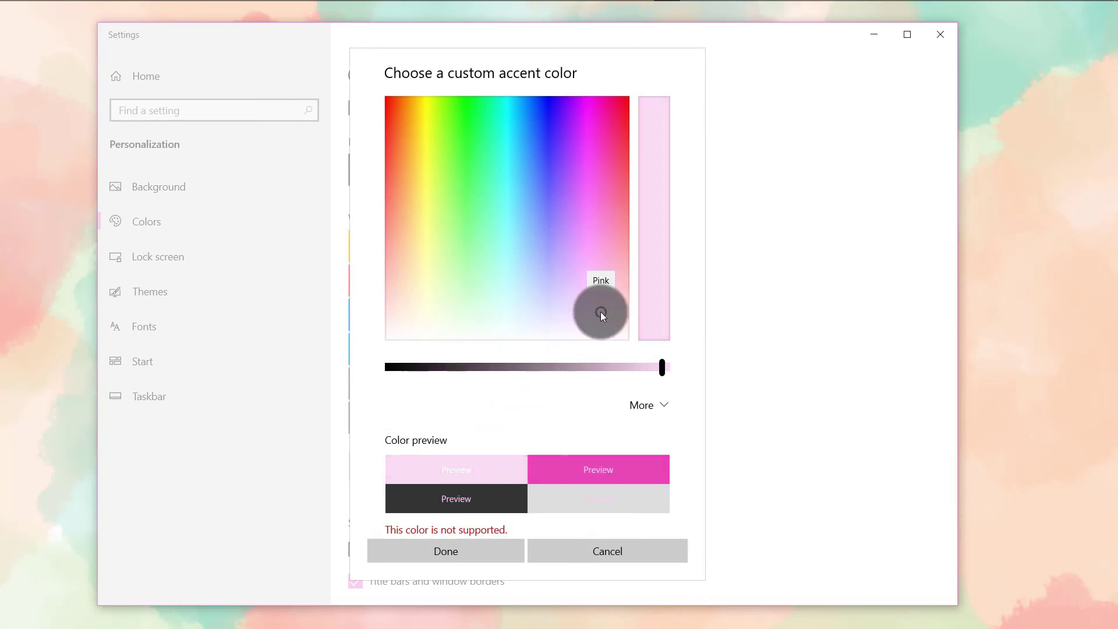
{"action": "left_click", "coordinate": [467, 557]}
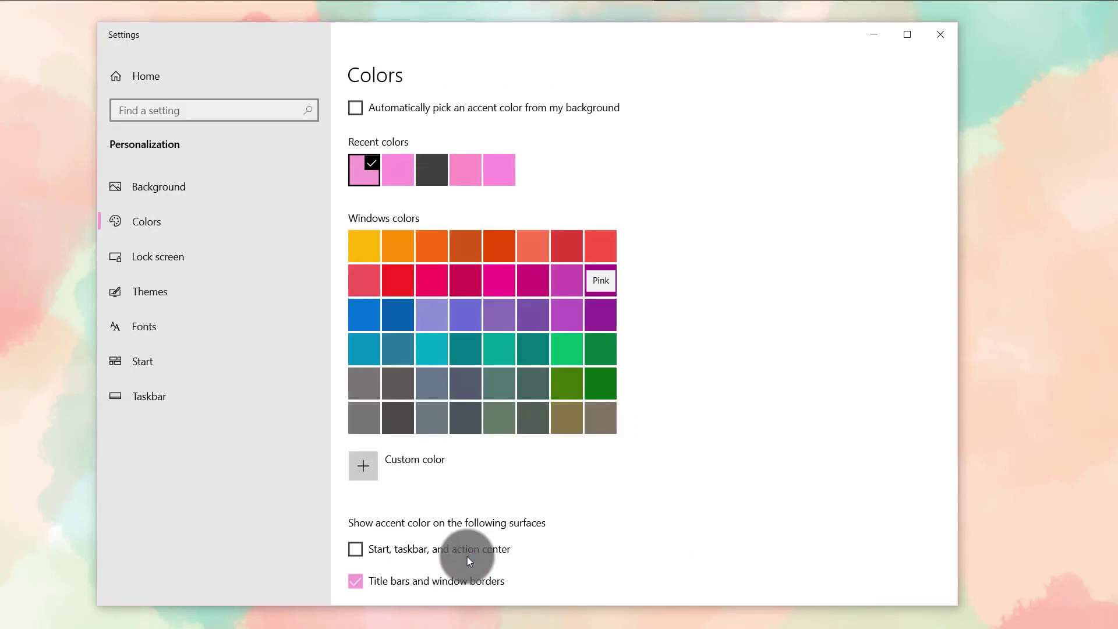
Show the accent color on Start, taskbar, and action center, and choose the light red Windows color before returning to the desktop
{"action": "scroll", "coordinate": [359, 548], "scroll_direction": "down", "scroll_amount": 1}
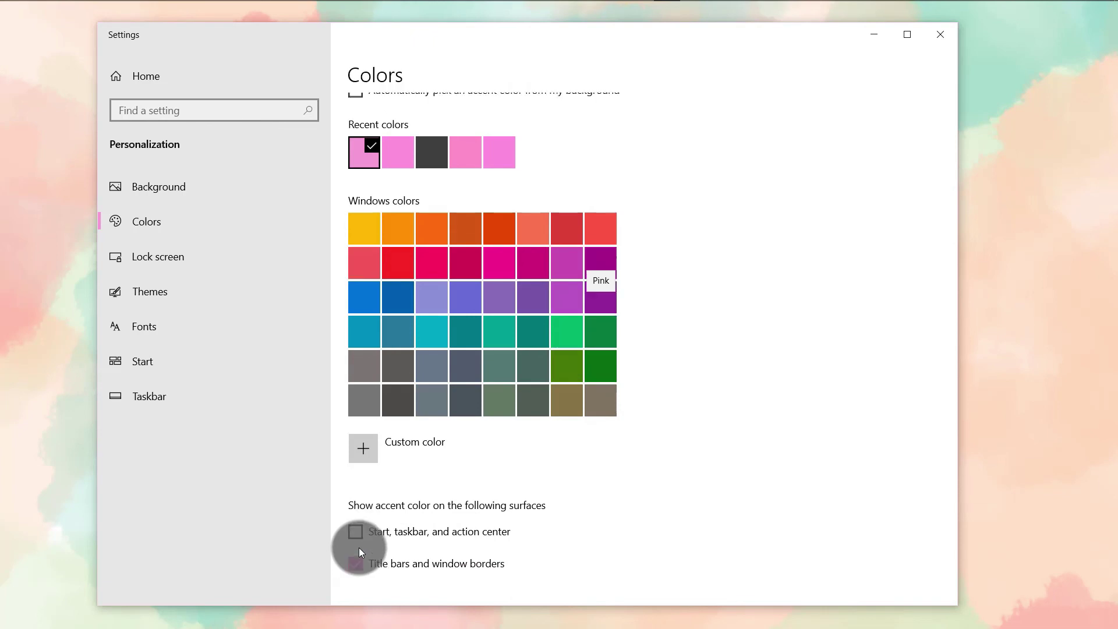
{"action": "left_click", "coordinate": [356, 498]}
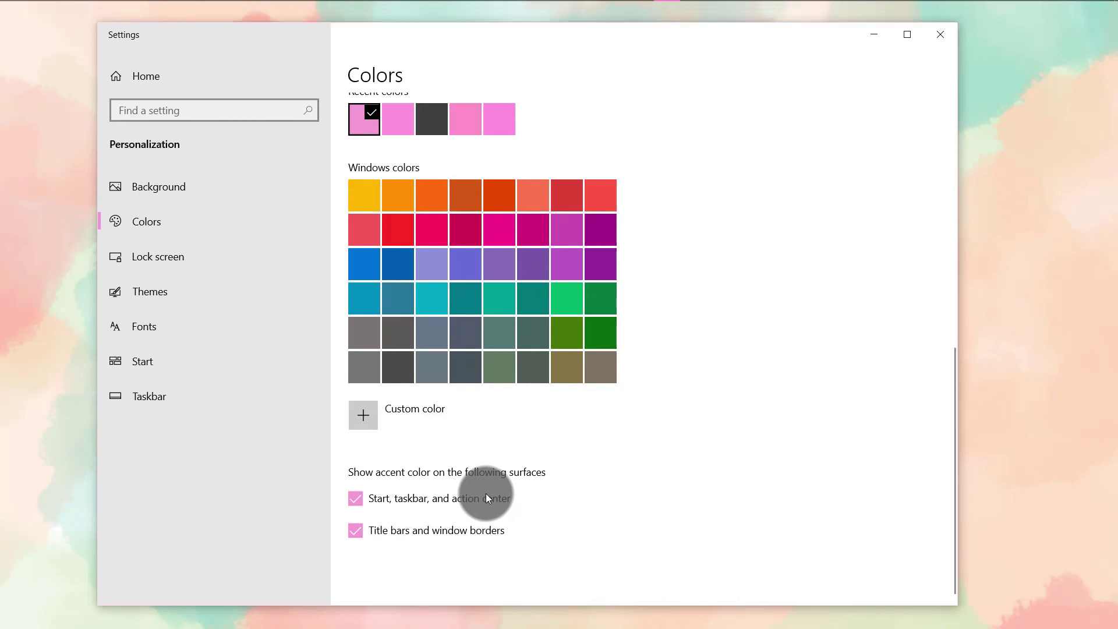
{"action": "left_click", "coordinate": [367, 227]}
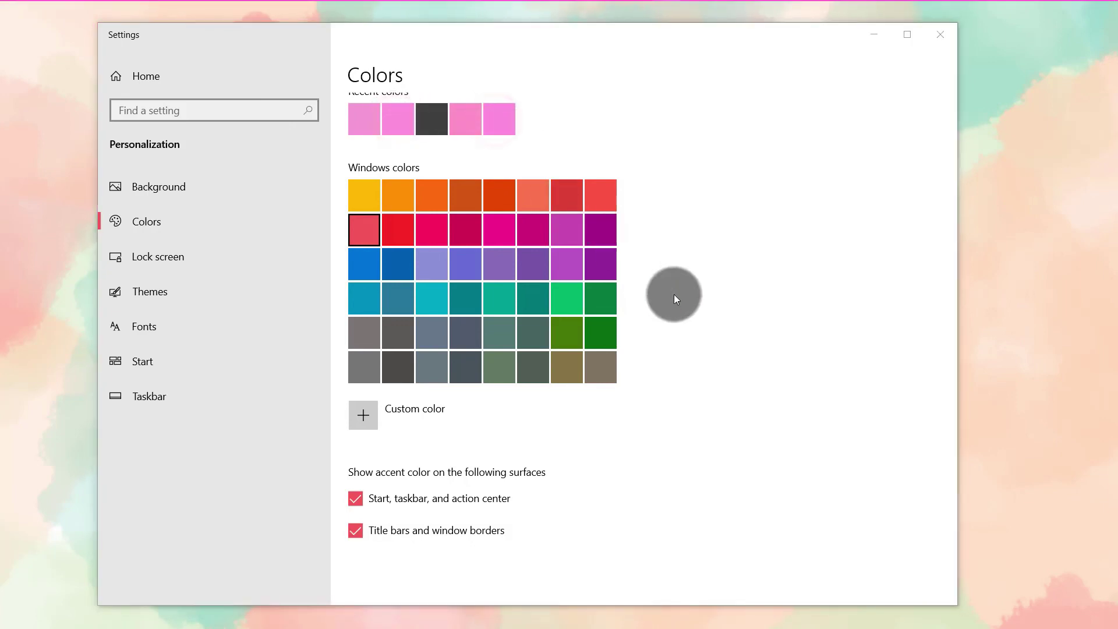
{"action": "key", "text": "super+d"}
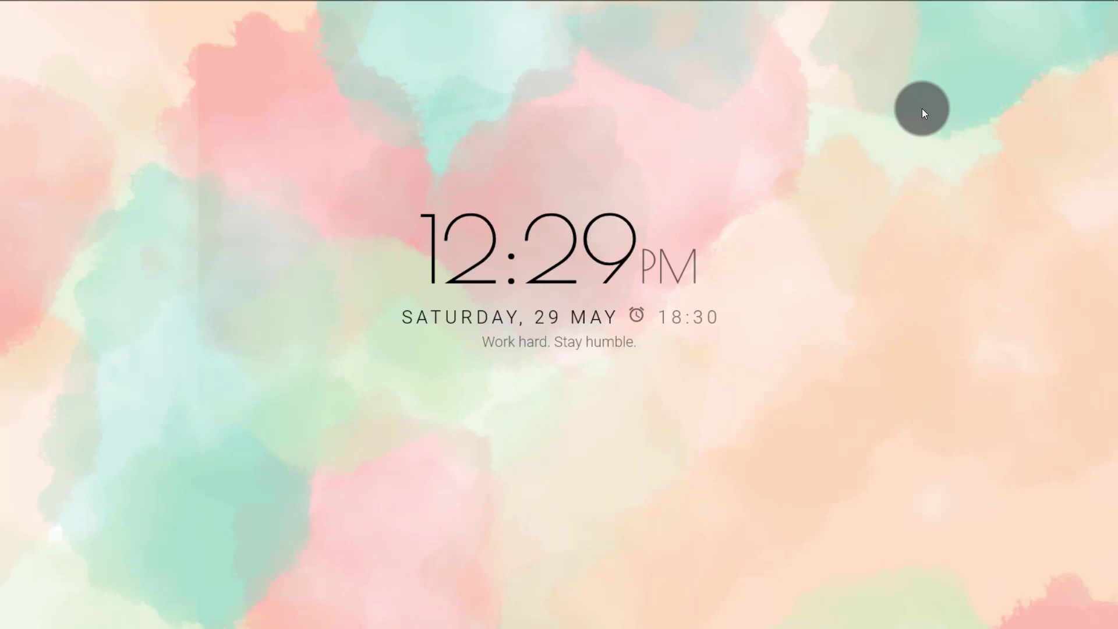